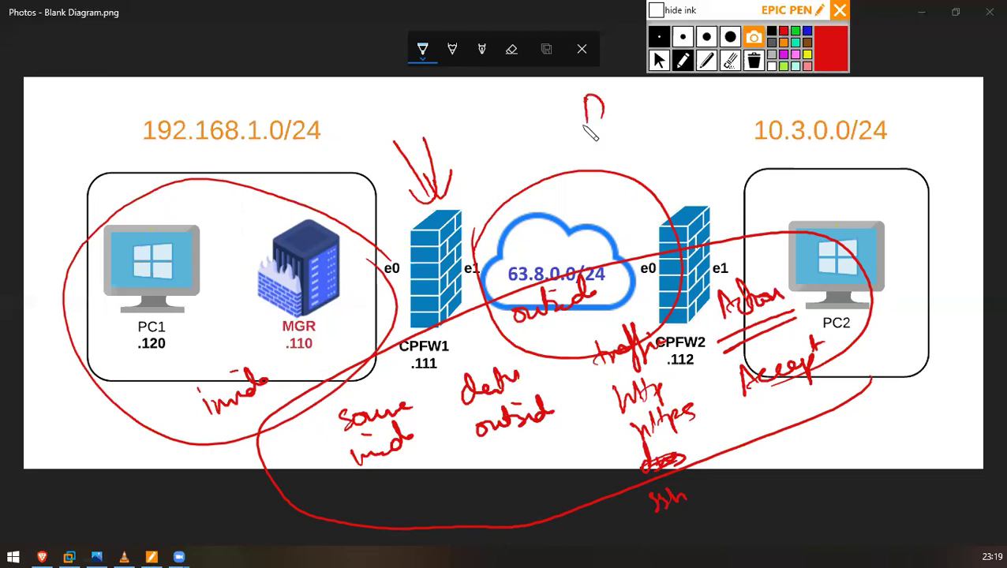
# Handwrite above the cloud a list matching (1) e0 to "inside" and (2) e1 to "outside"
pyautogui.moveTo(626, 111)
pyautogui.mouseDown()
pyautogui.moveTo(642, 120)
pyautogui.moveTo(652, 100)
pyautogui.mouseUp()
pyautogui.moveTo(631, 147)
pyautogui.mouseDown()
pyautogui.moveTo(639, 161)
pyautogui.moveTo(652, 158)
pyautogui.mouseUp()
pyautogui.moveTo(585, 145); pyautogui.dragTo(605, 160)
pyautogui.moveTo(607, 140)
pyautogui.mouseDown()
pyautogui.moveTo(611, 161)
pyautogui.moveTo(562, 165)
pyautogui.mouseUp()
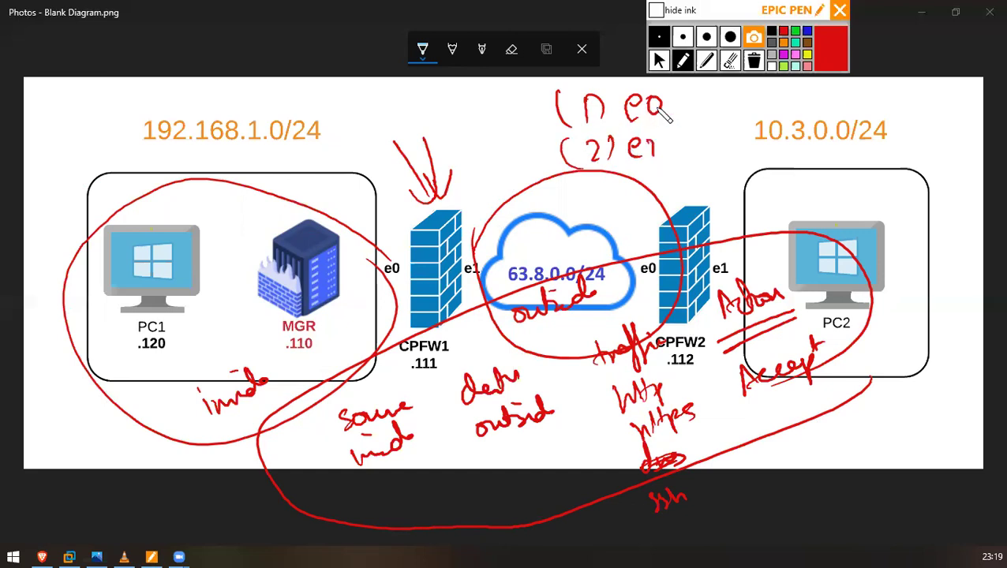
pyautogui.moveTo(669, 106); pyautogui.dragTo(718, 106)
pyautogui.moveTo(723, 106); pyautogui.dragTo(742, 104)
pyautogui.moveTo(745, 99); pyautogui.dragTo(764, 95)
pyautogui.moveTo(675, 145)
pyautogui.mouseDown()
pyautogui.moveTo(764, 146)
pyautogui.moveTo(802, 90)
pyautogui.mouseUp()
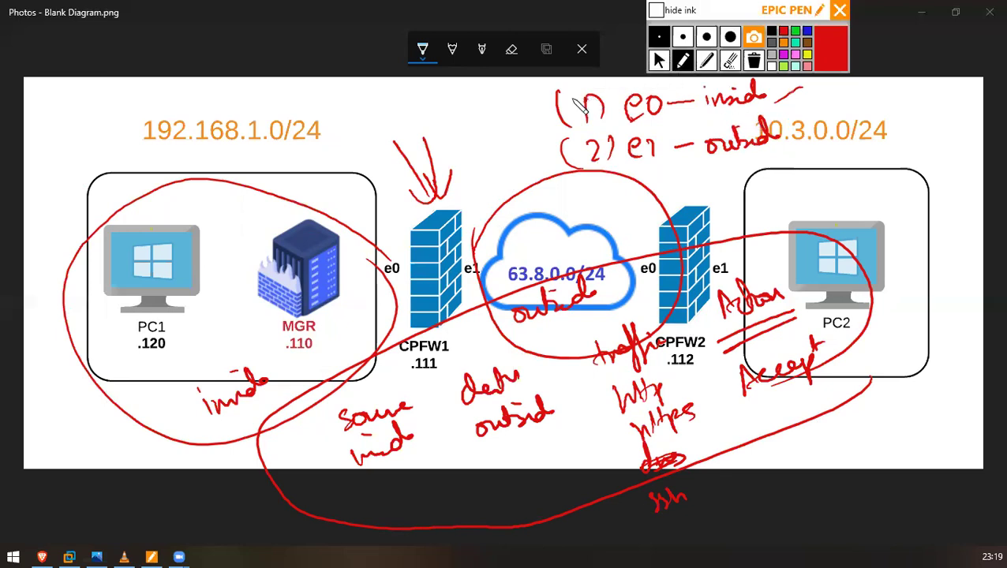
# Draw a callout labelling PC1 as "Win 10" and circle the PC1 icon
pyautogui.moveTo(167, 230)
pyautogui.mouseDown()
pyautogui.moveTo(78, 148)
pyautogui.moveTo(115, 133)
pyautogui.moveTo(103, 126)
pyautogui.mouseUp()
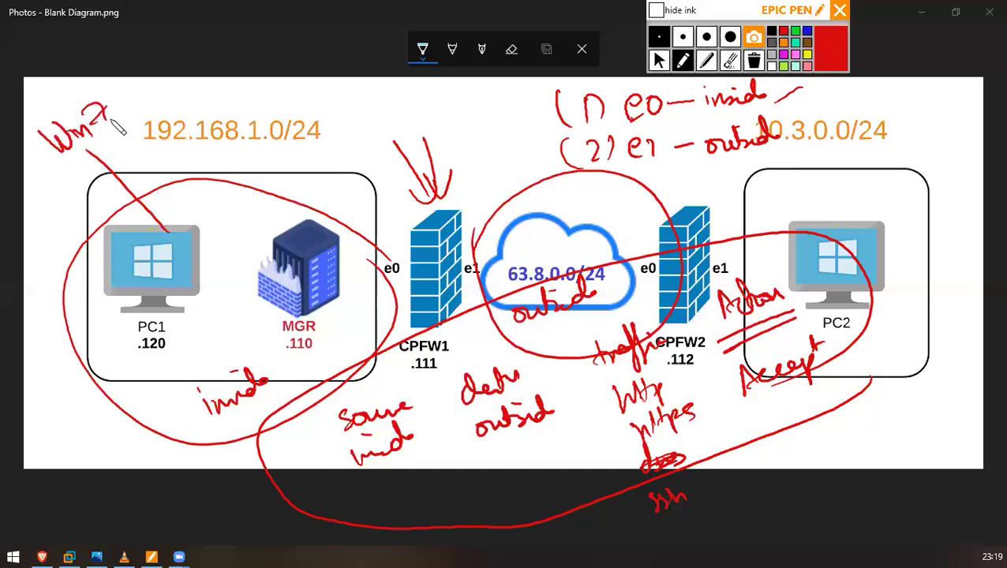
pyautogui.moveTo(89, 108); pyautogui.dragTo(104, 121)
pyautogui.moveTo(119, 87); pyautogui.dragTo(111, 112)
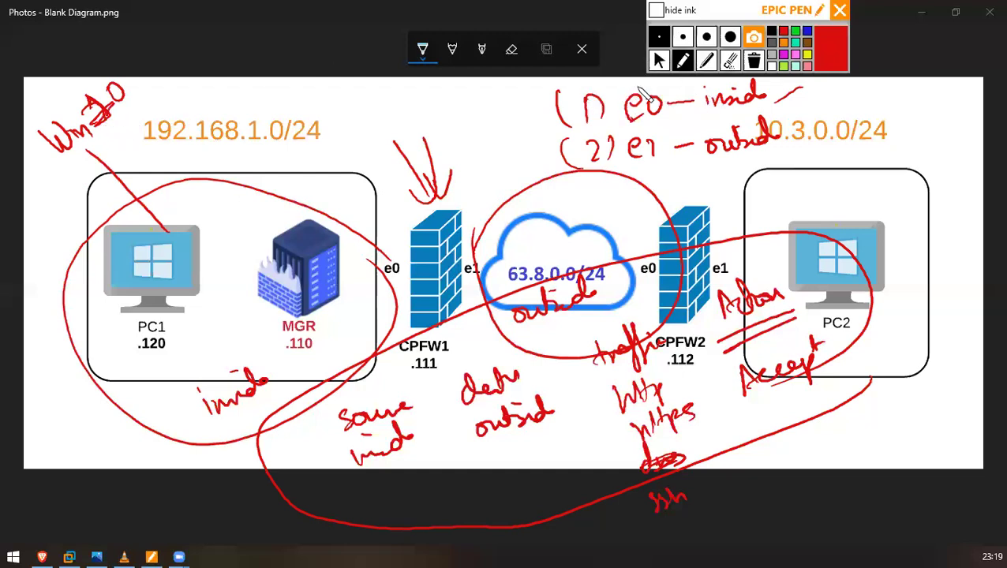
pyautogui.moveTo(187, 241)
pyautogui.mouseDown()
pyautogui.moveTo(190, 230)
pyautogui.moveTo(101, 288)
pyautogui.moveTo(193, 227)
pyautogui.mouseUp()
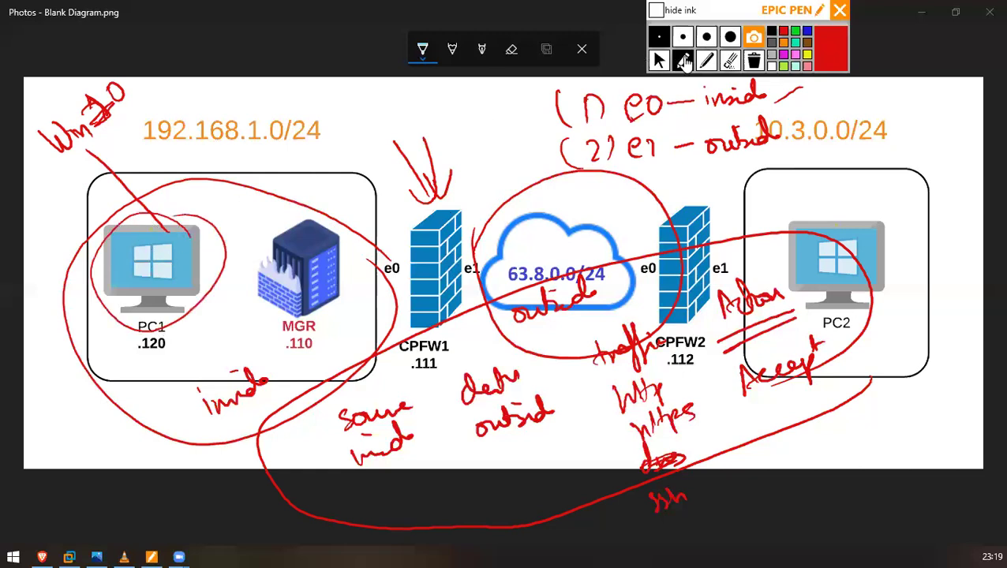
# Erase all ink drawn on the network diagram and return to the normal pointer
pyautogui.click(754, 61)
pyautogui.click(659, 62)
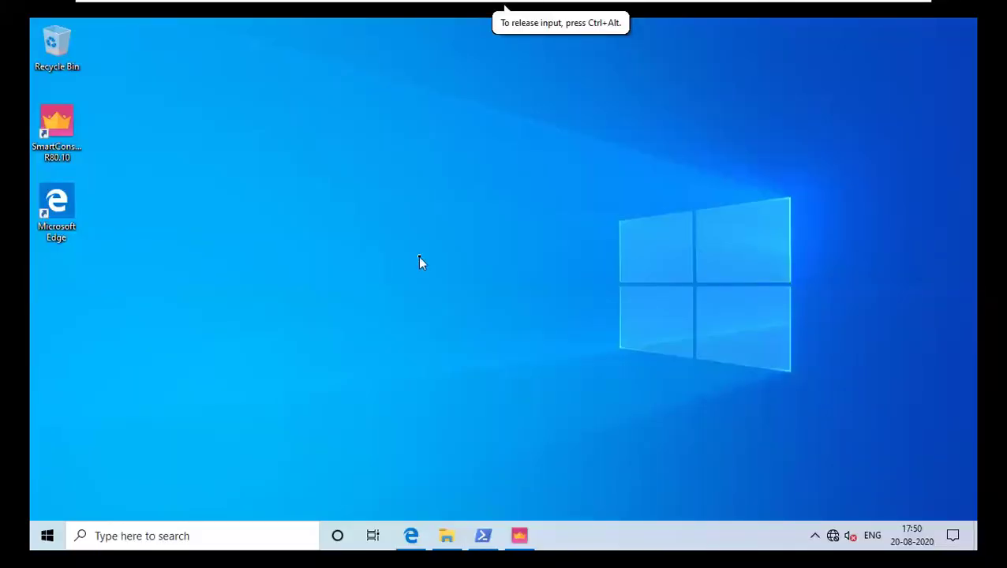
# Open a Command Prompt in the Windows virtual machine and run ipconfig to check PC1's IP settings
pyautogui.click(205, 536)
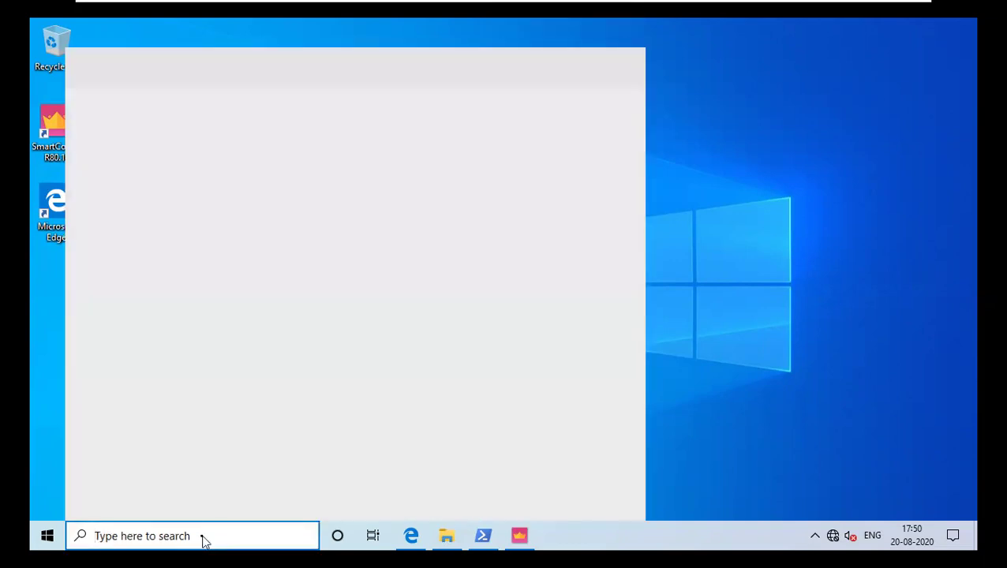
pyautogui.write('cmd')
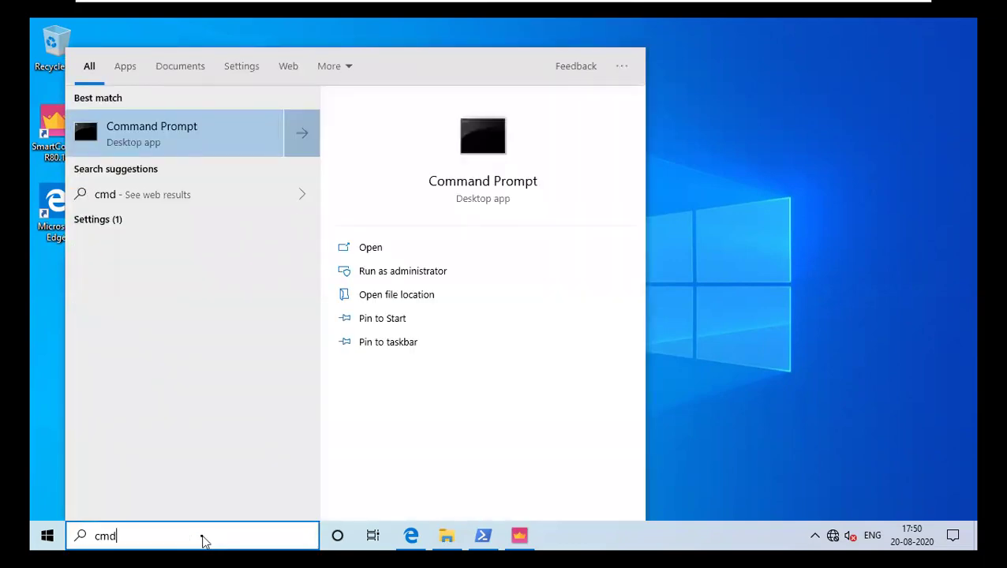
pyautogui.press('Return')
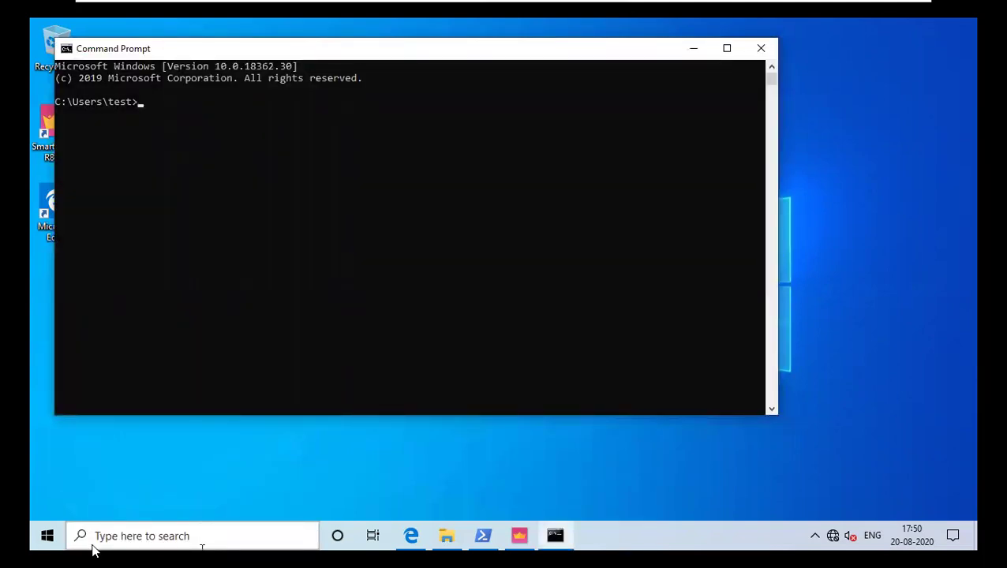
pyautogui.moveTo(672, 26)
pyautogui.click(567, 197)
pyautogui.write('ip')
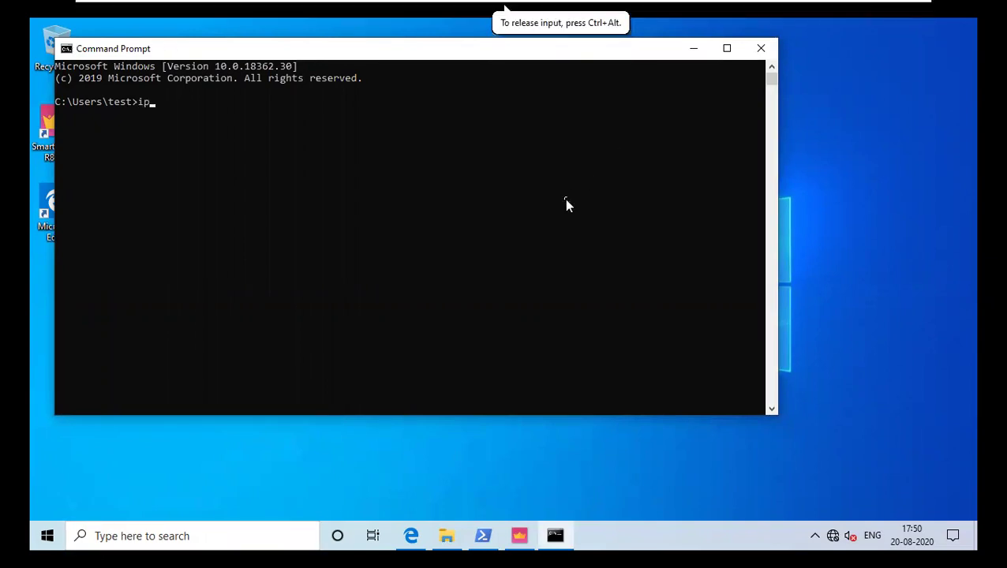
pyautogui.write('config')
pyautogui.press('Return')
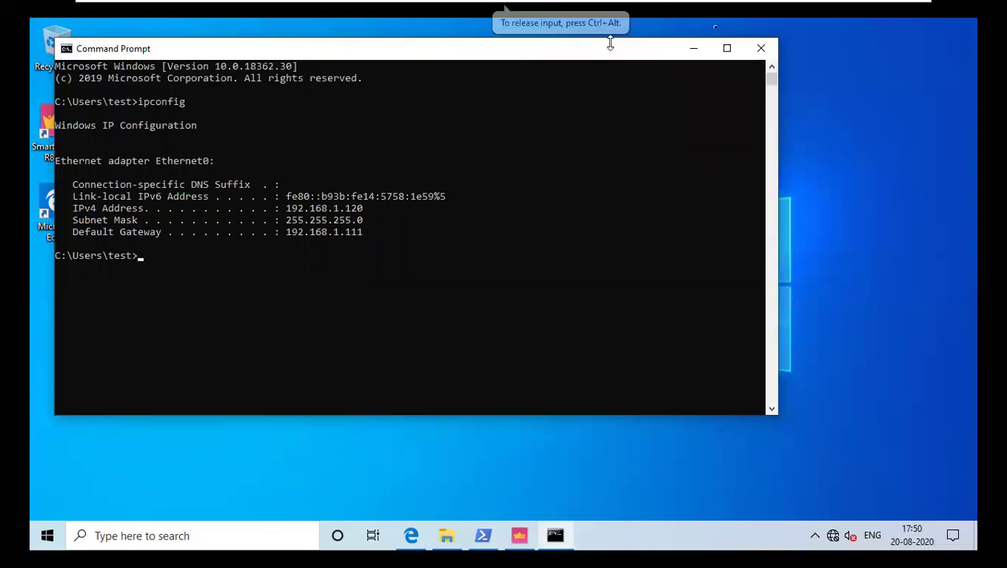
# Minimize the Command Prompt and bring up the Check Point SmartConsole window
pyautogui.click(692, 50)
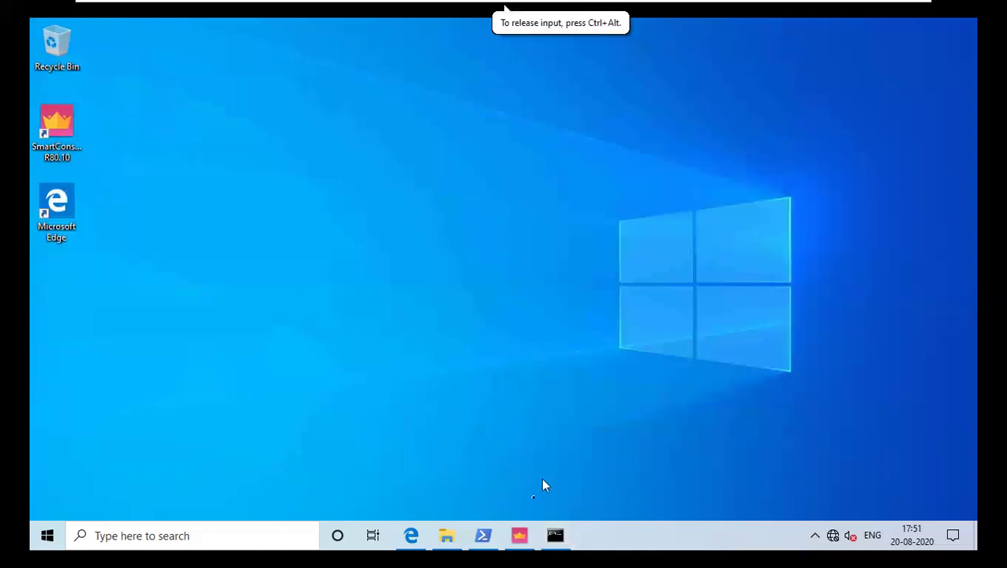
pyautogui.click(520, 536)
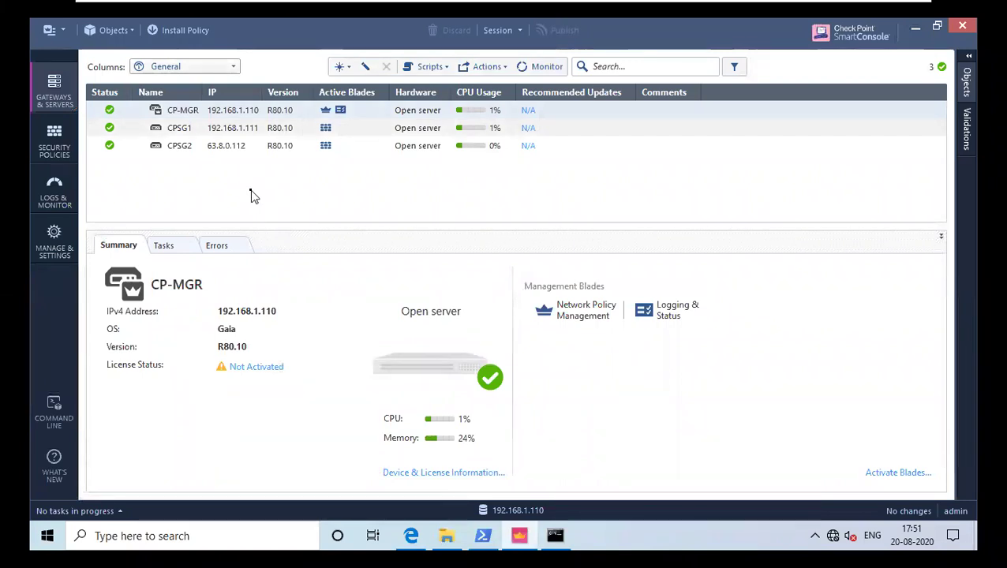
# Leave the virtual machine's full-screen view, switch to the network diagram in Photos and circle the CPFW1 firewall in red
pyautogui.moveTo(571, 6)
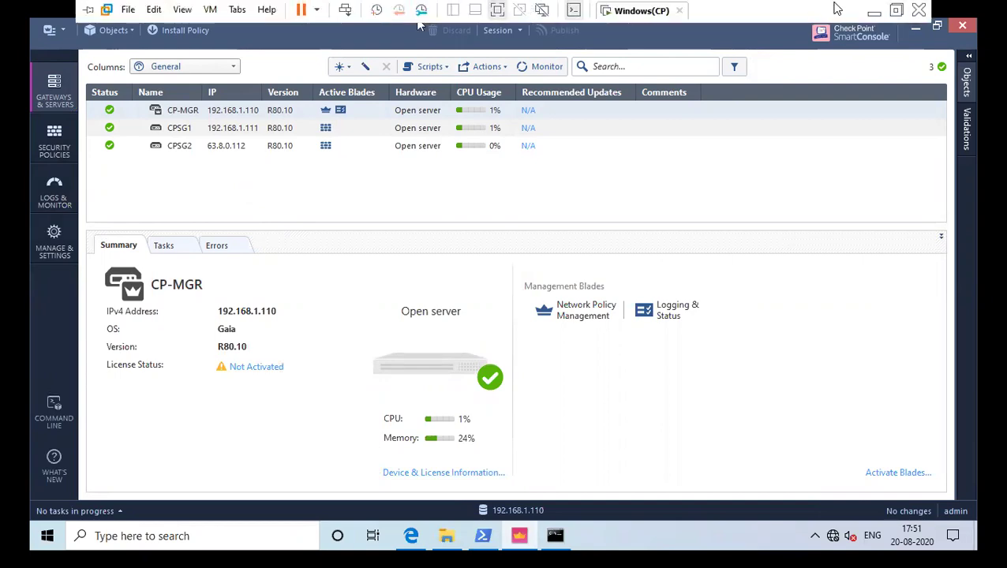
pyautogui.click(896, 12)
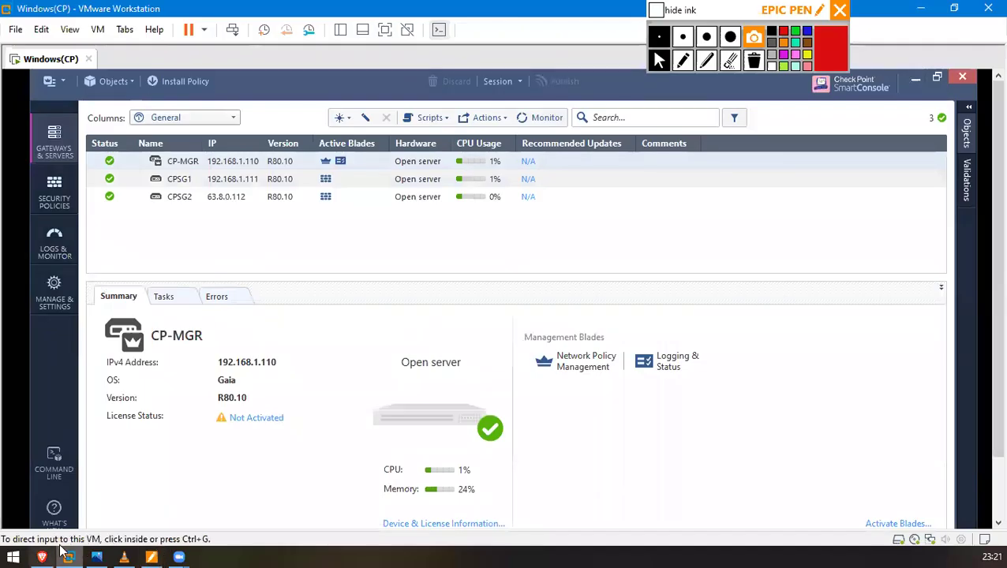
pyautogui.click(98, 555)
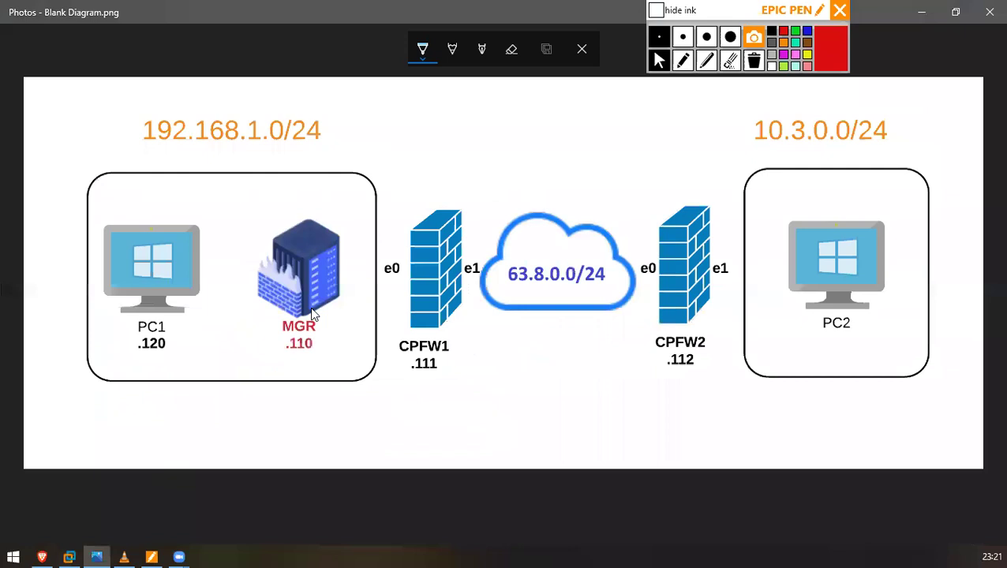
pyautogui.click(683, 61)
pyautogui.moveTo(453, 186); pyautogui.dragTo(422, 179)
pyautogui.moveTo(377, 215)
pyautogui.mouseDown()
pyautogui.moveTo(515, 351)
pyautogui.moveTo(454, 188)
pyautogui.mouseUp()
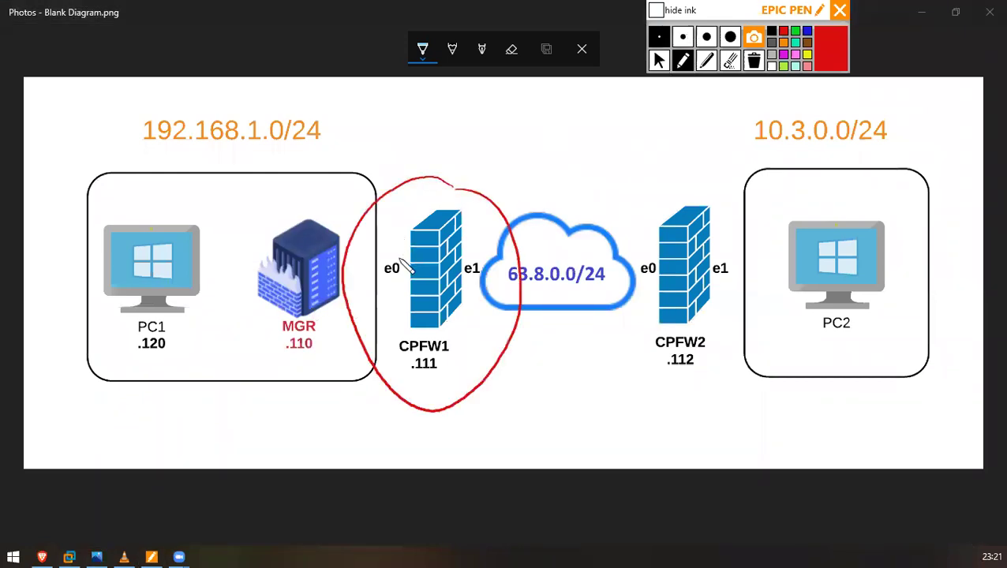
# Circle CPFW1's two interfaces and label e0 as "in" and e1 as "outside" with connecting lines
pyautogui.moveTo(395, 253)
pyautogui.mouseDown()
pyautogui.moveTo(382, 283)
pyautogui.moveTo(392, 251)
pyautogui.moveTo(355, 204)
pyautogui.mouseUp()
pyautogui.moveTo(293, 180); pyautogui.dragTo(297, 191)
pyautogui.moveTo(304, 183)
pyautogui.mouseDown()
pyautogui.moveTo(344, 177)
pyautogui.moveTo(312, 160)
pyautogui.mouseUp()
pyautogui.moveTo(477, 249)
pyautogui.mouseDown()
pyautogui.moveTo(465, 278)
pyautogui.moveTo(529, 174)
pyautogui.moveTo(602, 142)
pyautogui.moveTo(605, 120)
pyautogui.mouseUp()
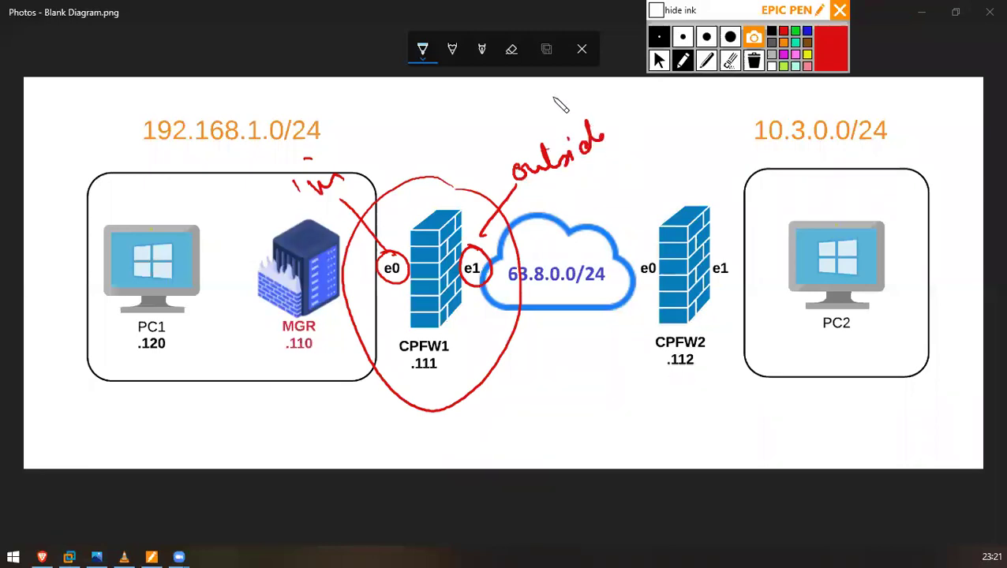
# Switch back to the Windows(CP) machine in VMware Workstation, clear the ink and show the machine full screen
pyautogui.click(659, 60)
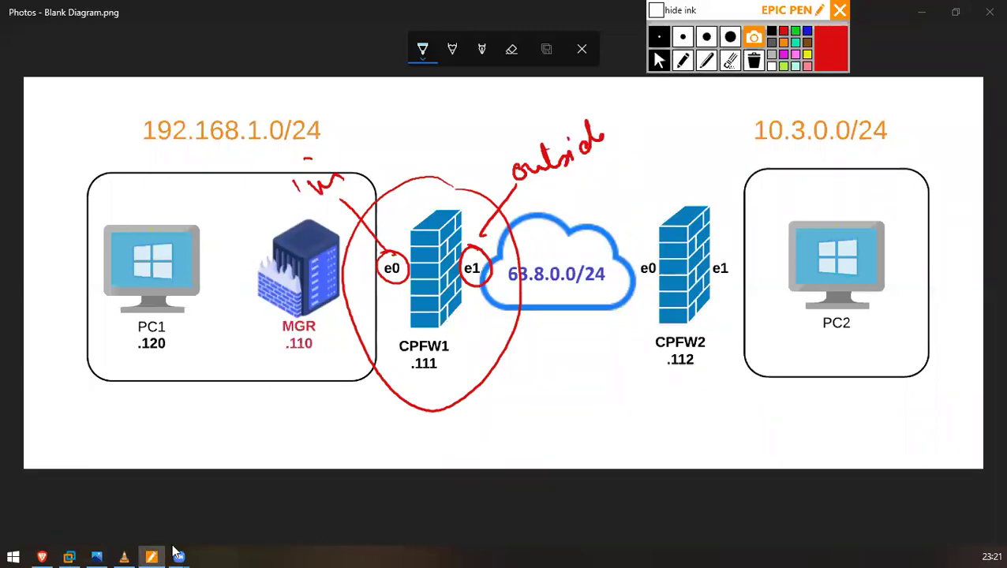
pyautogui.click(70, 556)
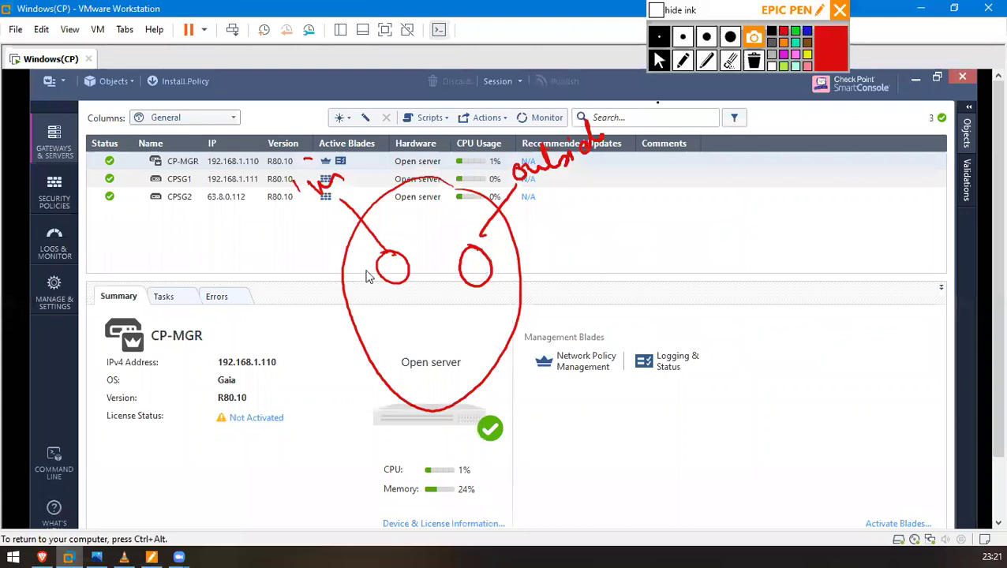
pyautogui.click(753, 61)
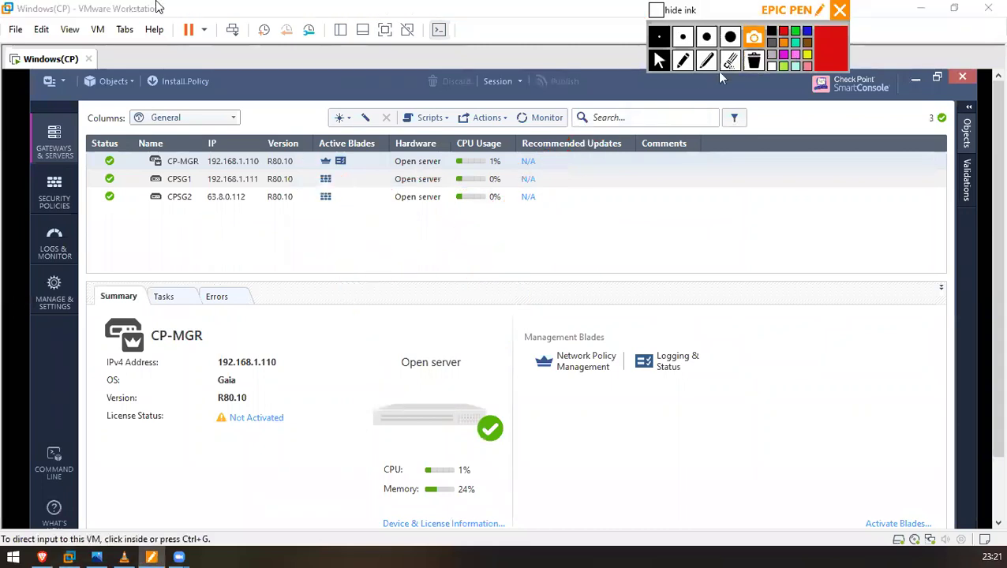
pyautogui.click(384, 30)
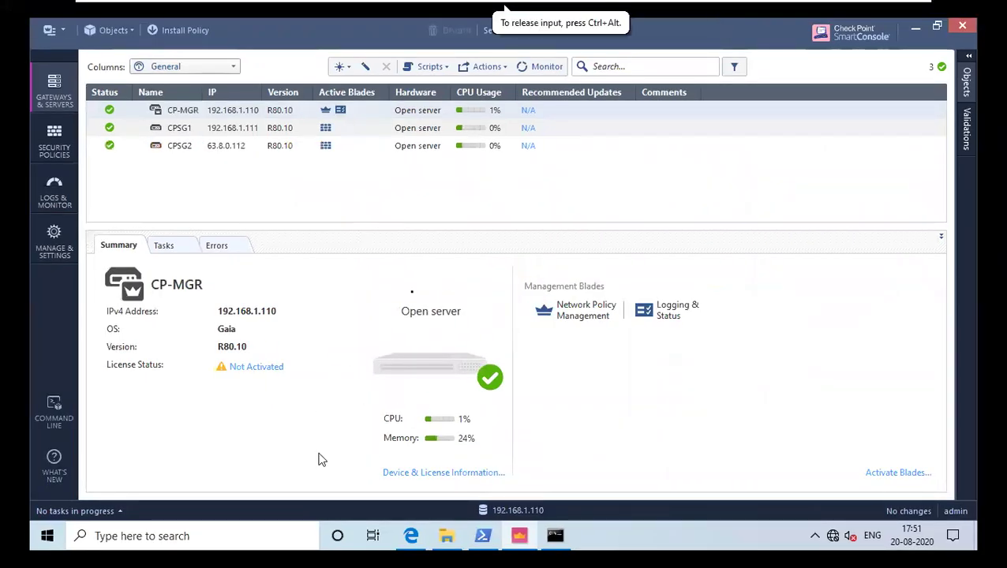
# Open the CPSG1 gateway's network management settings, get its interfaces with topology and accept the results
pyautogui.click(182, 127)
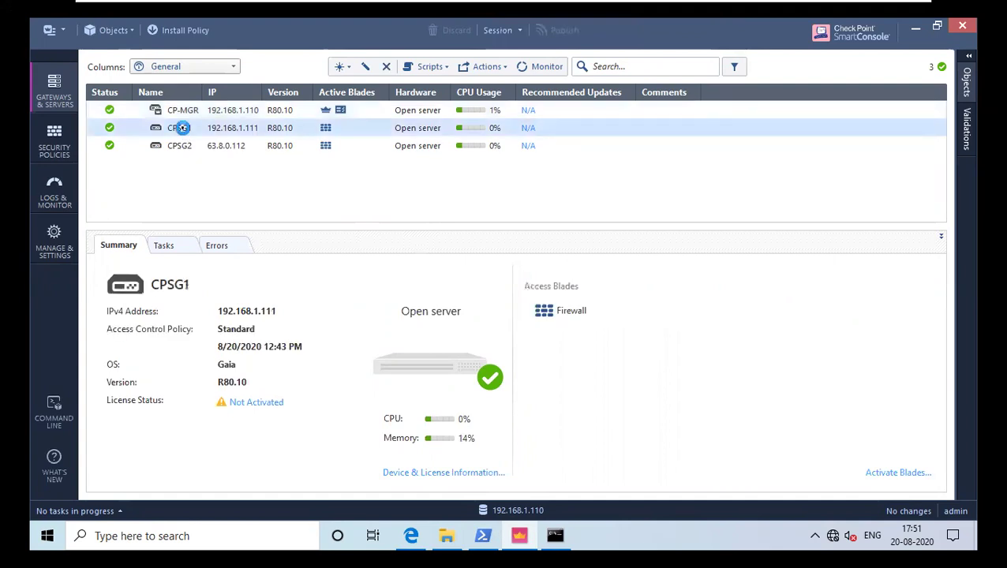
pyautogui.doubleClick(181, 128)
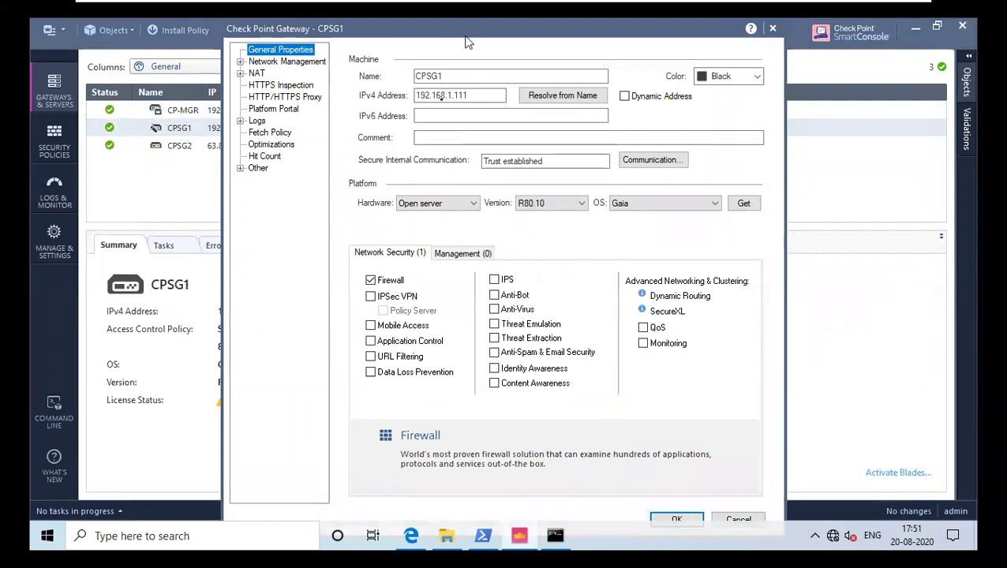
pyautogui.click(309, 63)
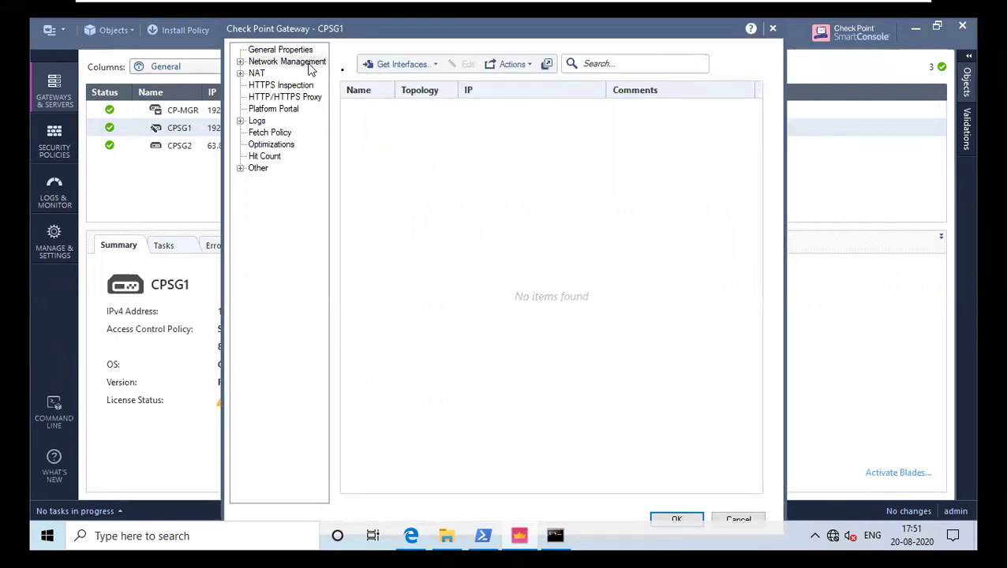
pyautogui.click(398, 66)
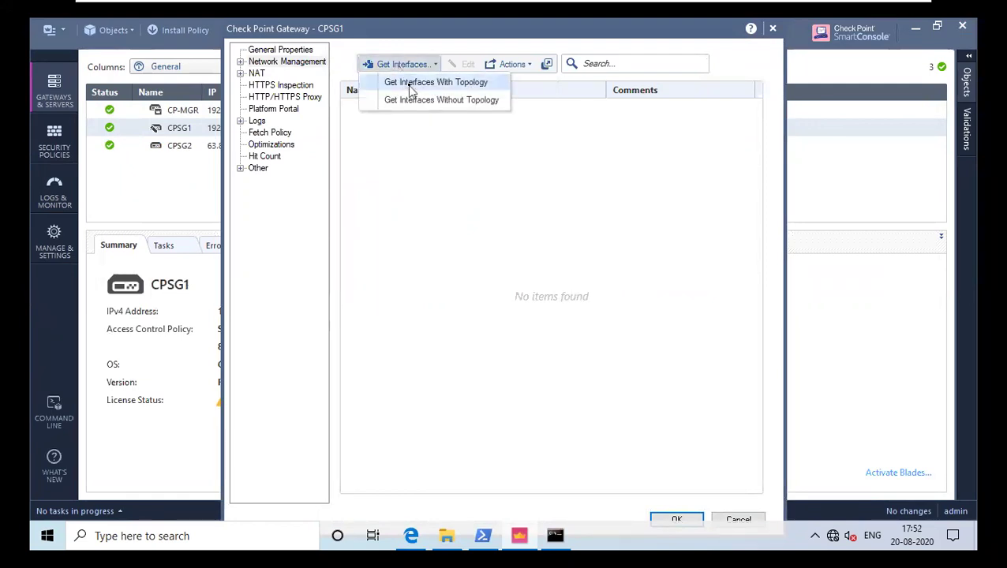
pyautogui.click(411, 84)
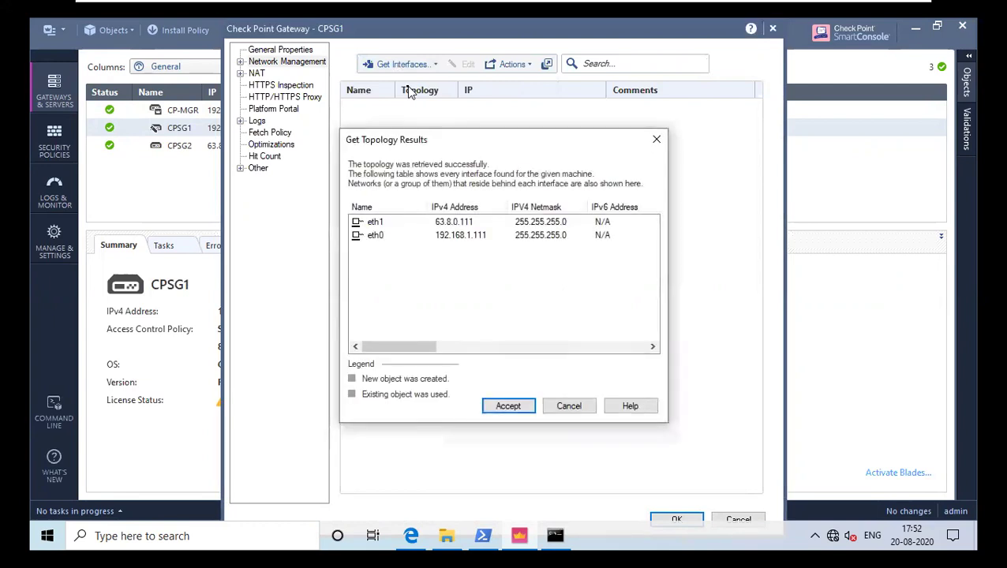
pyautogui.click(513, 406)
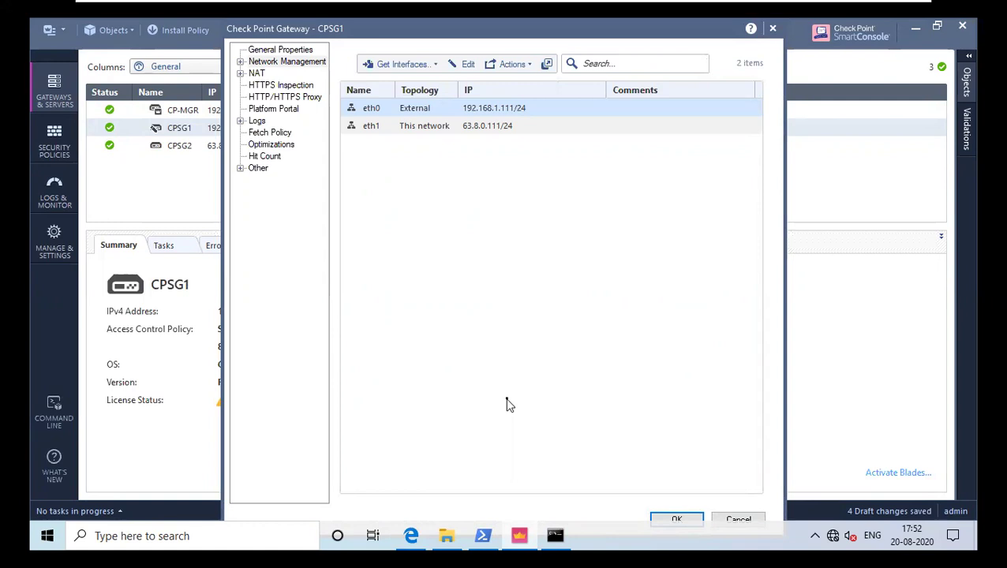
# Open the topology settings of CPSG1's eth0 interface and enable a user-defined specific security zone
pyautogui.doubleClick(439, 108)
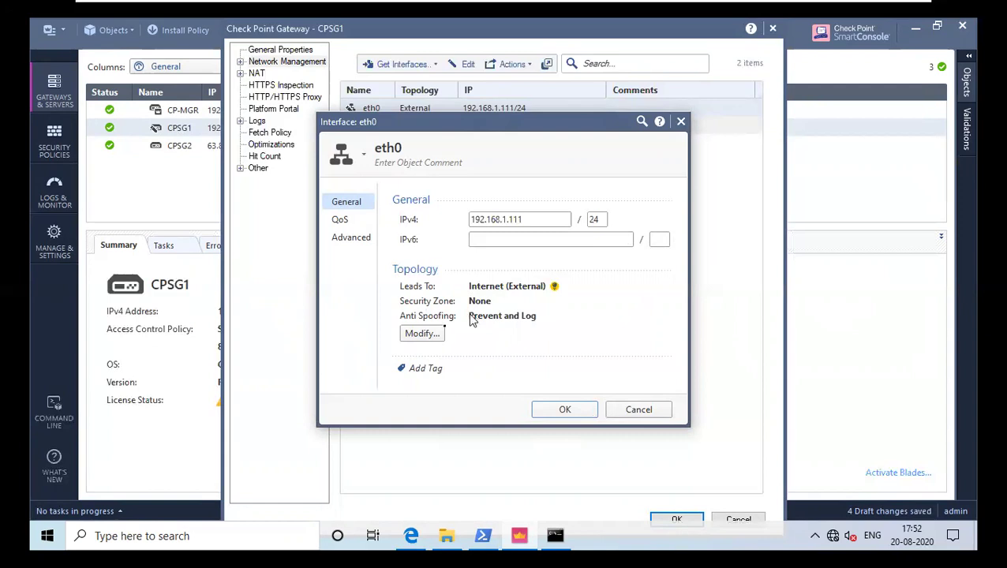
pyautogui.click(419, 335)
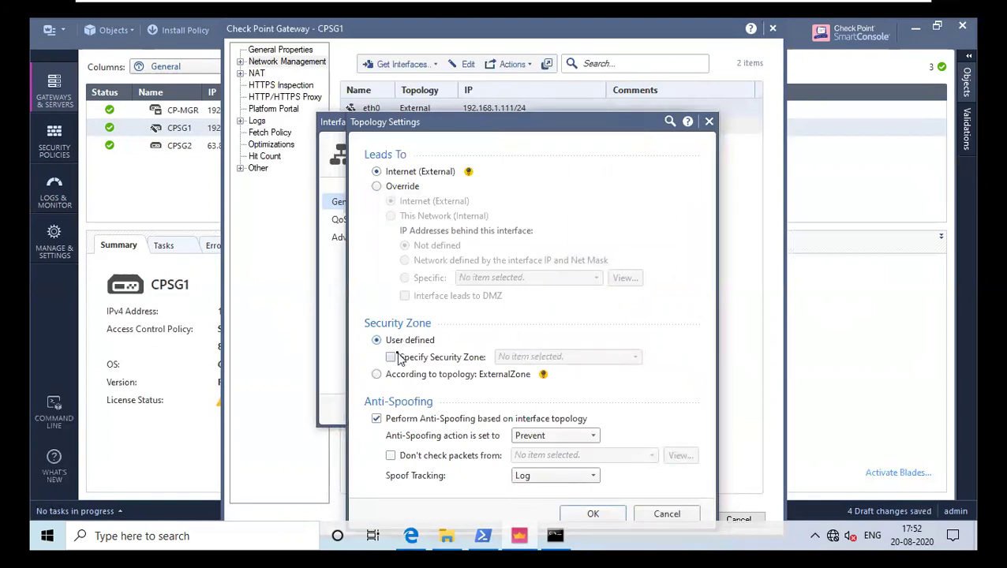
pyautogui.click(391, 358)
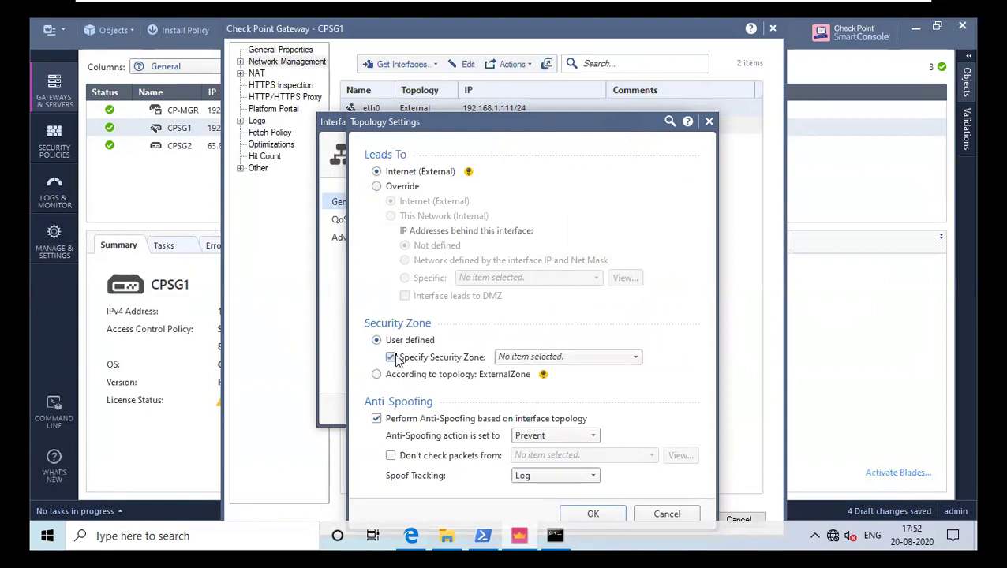
# Create a security zone named inside for the eth0 interface and accept its topology and interface settings
pyautogui.click(521, 360)
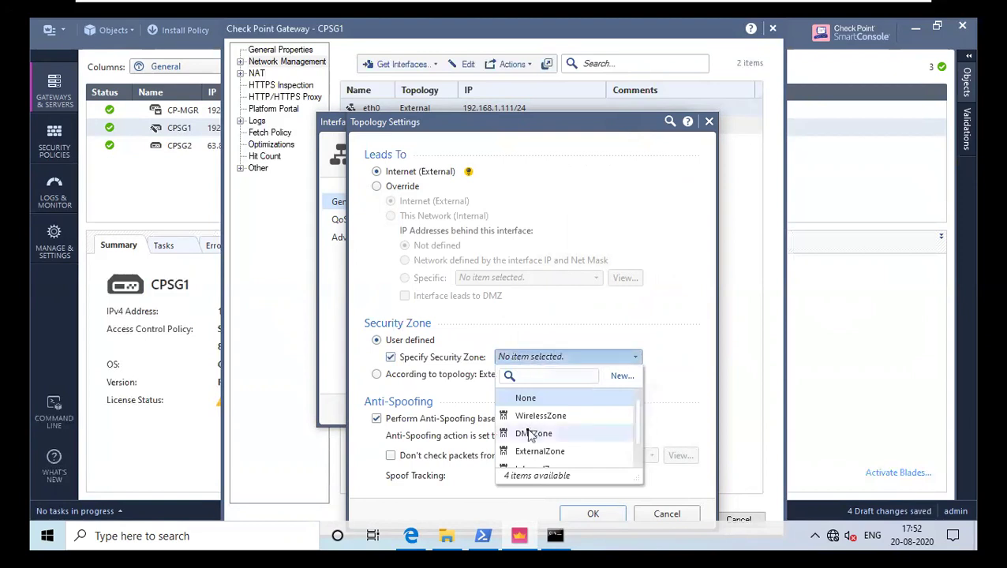
pyautogui.scroll(-1, 530, 434)
pyautogui.scroll(1, 530, 434)
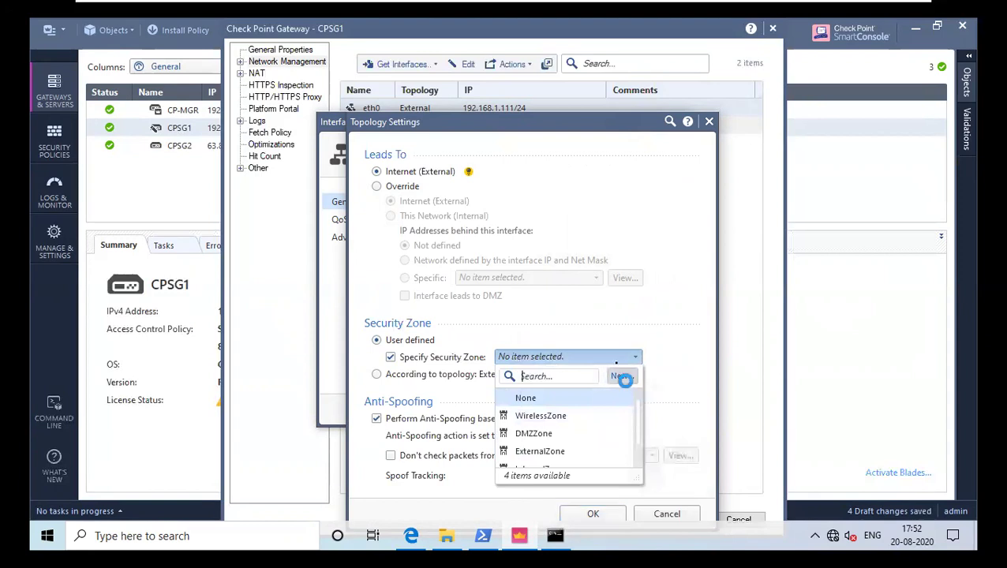
pyautogui.click(623, 376)
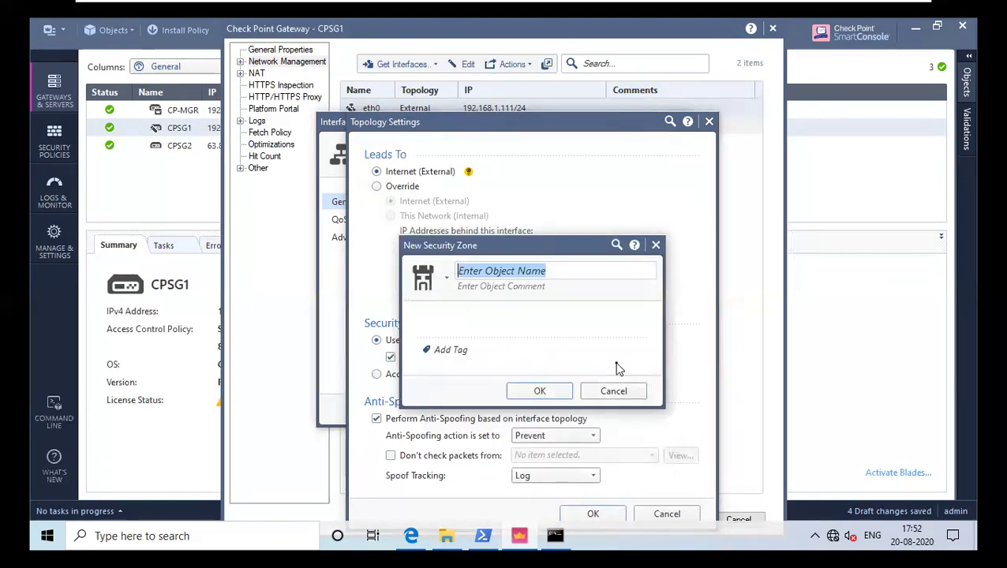
pyautogui.write('Inside')
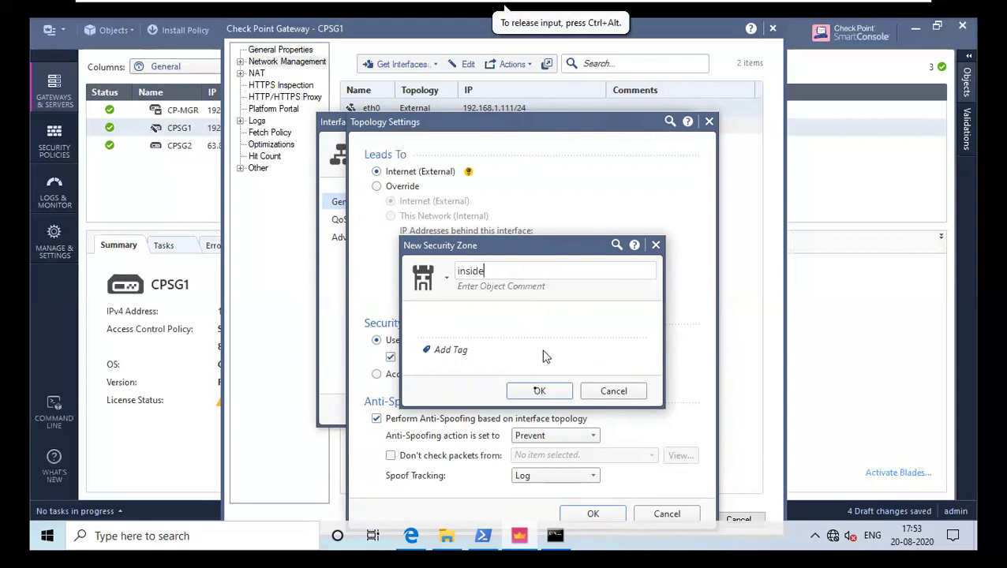
pyautogui.click(539, 392)
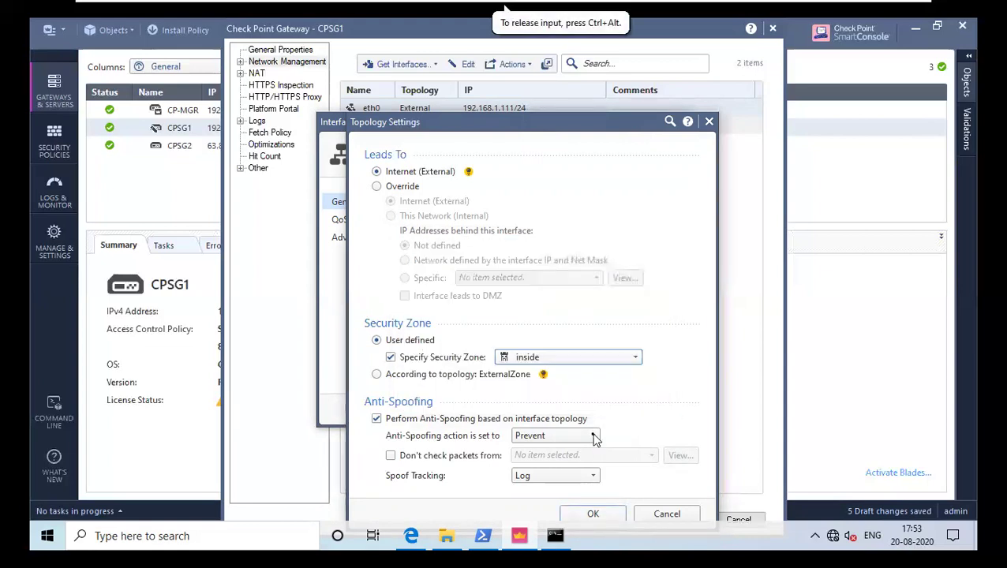
pyautogui.click(593, 514)
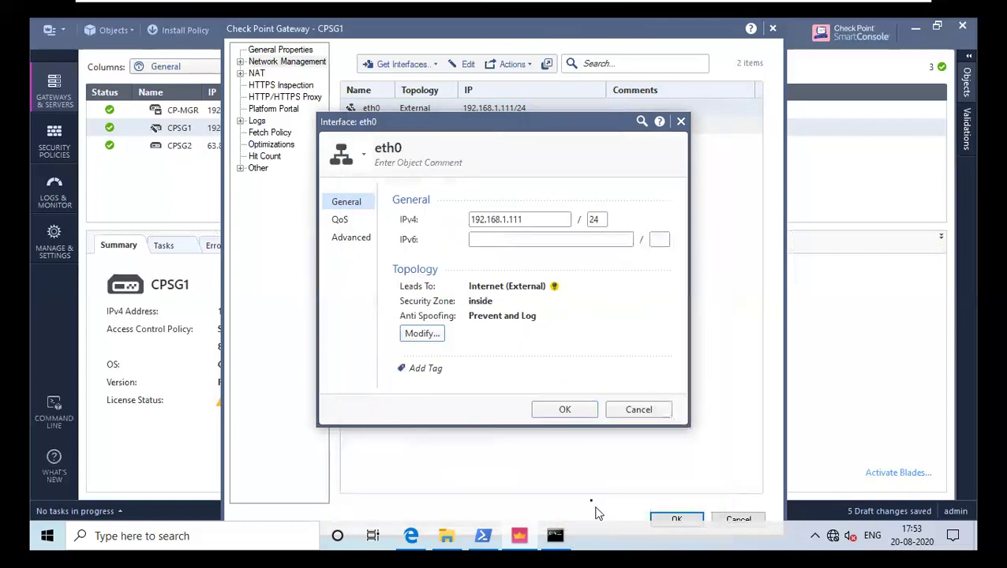
pyautogui.click(575, 415)
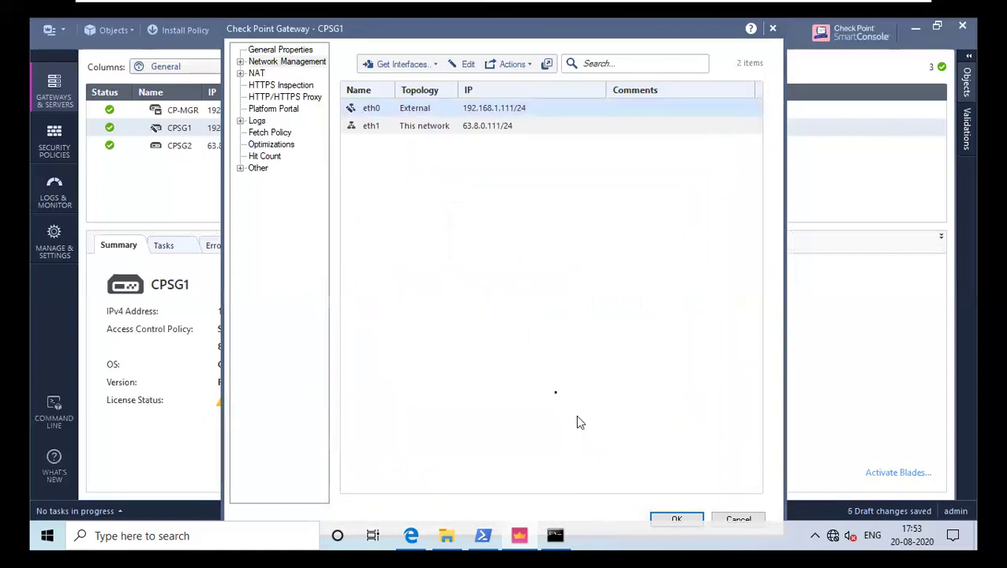
# Open the topology settings of CPSG1's eth1 interface and enable a user-defined specific security zone
pyautogui.click(449, 127)
pyautogui.doubleClick(449, 127)
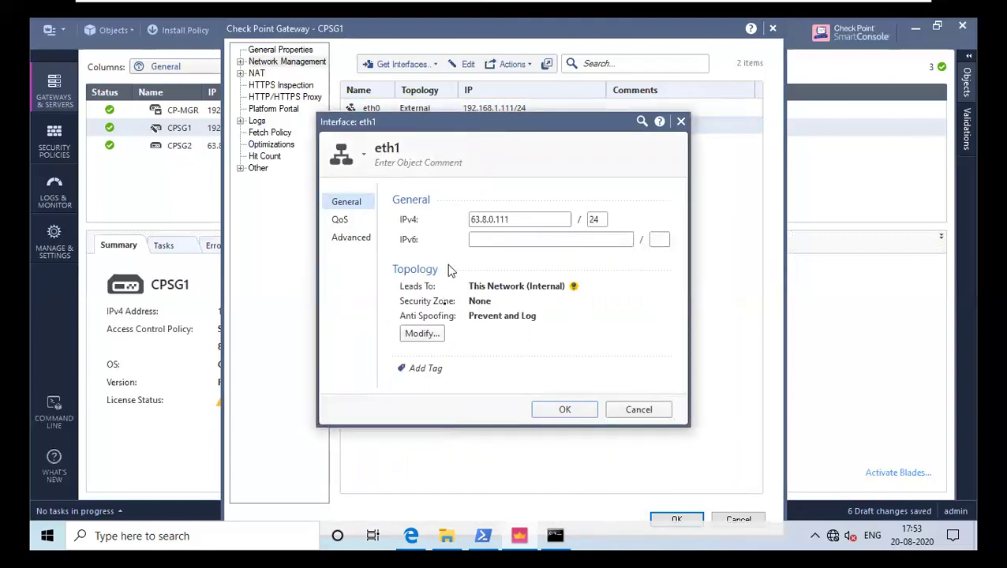
pyautogui.click(429, 335)
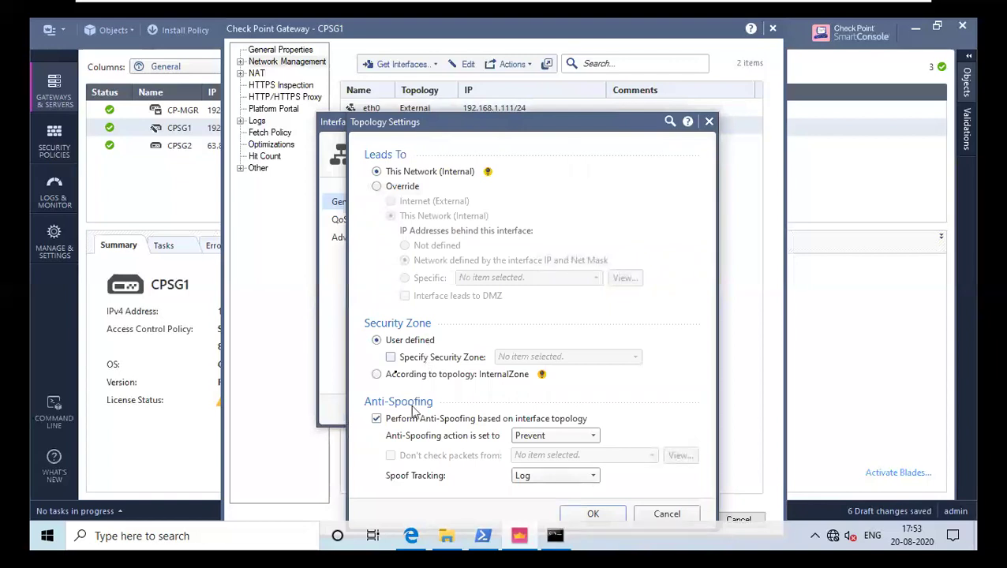
pyautogui.click(390, 358)
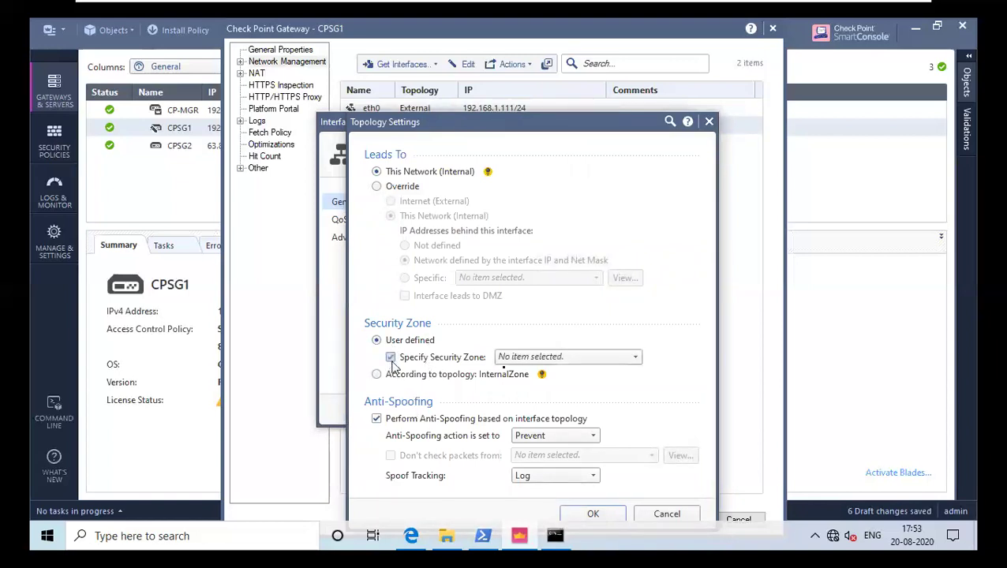
# Create a security zone named outside for eth1, accept the interface settings and close the CPSG1 gateway's properties
pyautogui.click(532, 359)
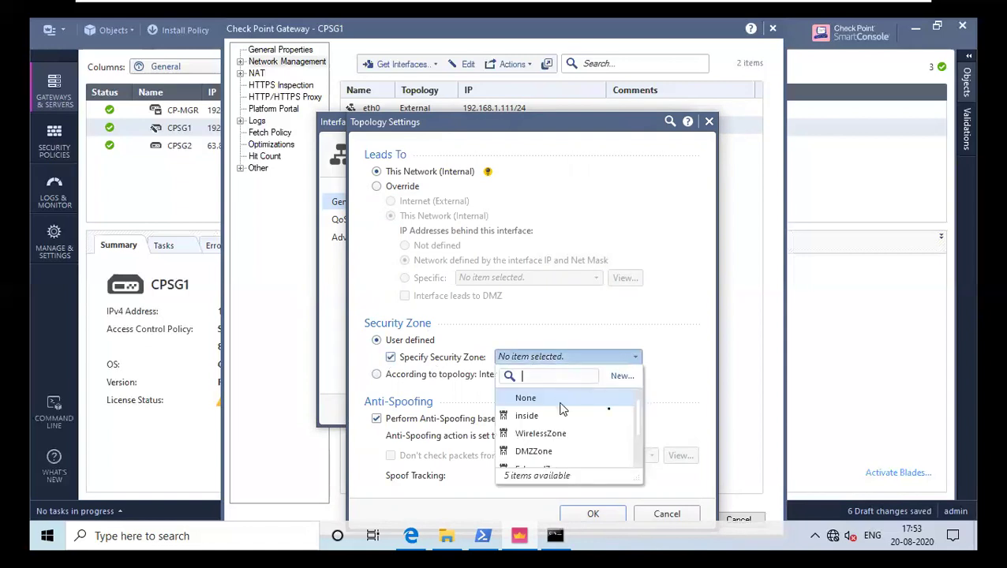
pyautogui.click(618, 376)
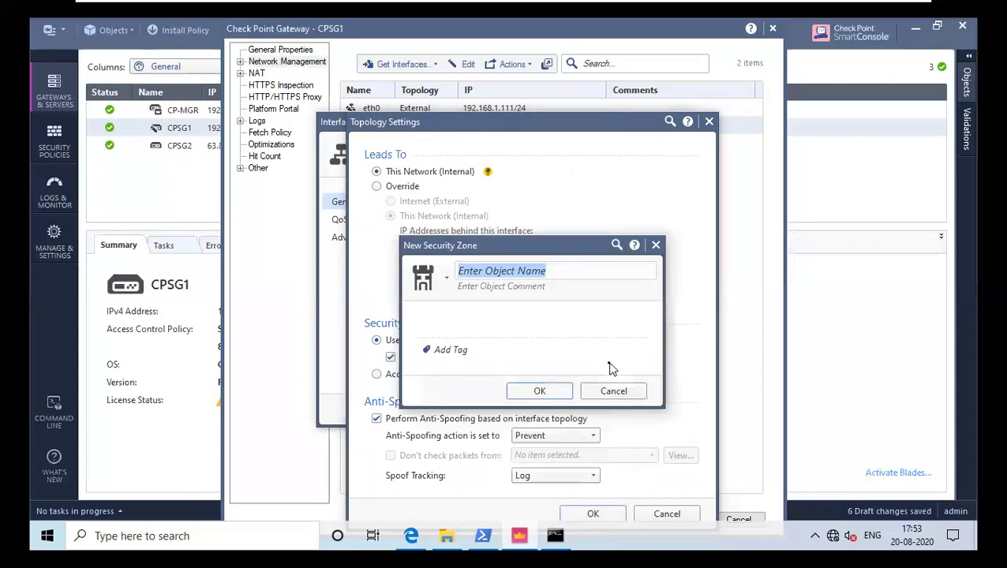
pyautogui.write('ou')
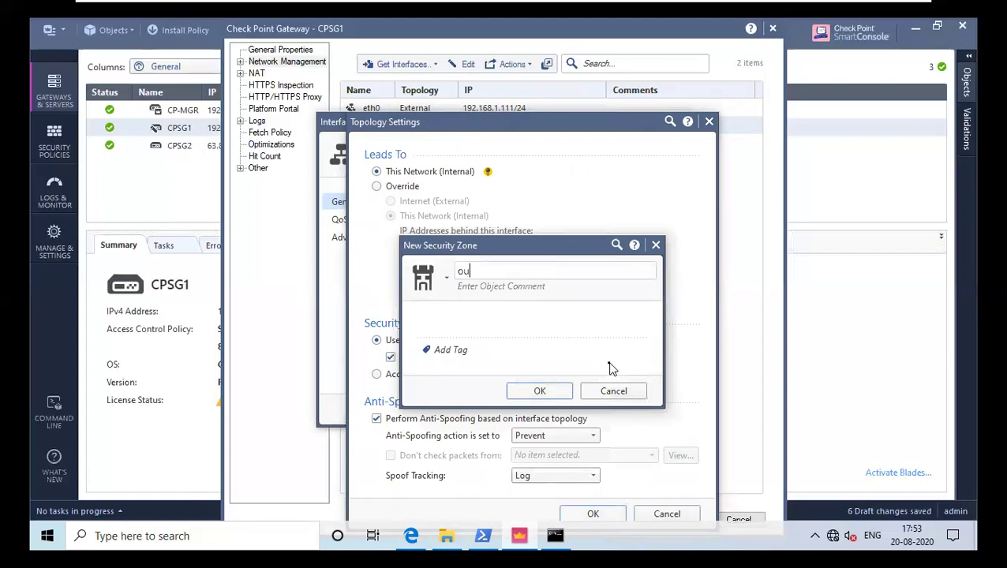
pyautogui.write('tside')
pyautogui.click(553, 391)
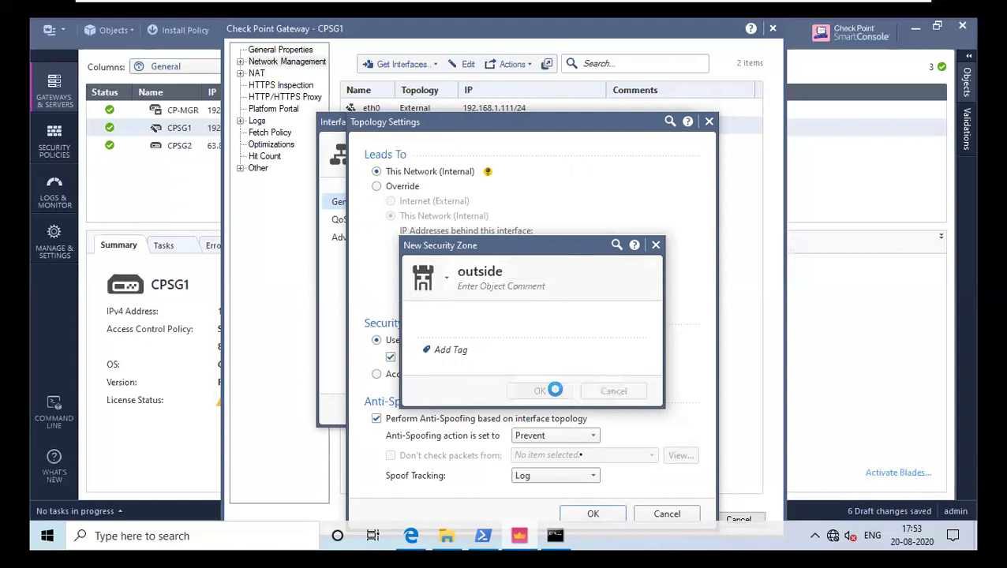
pyautogui.click(594, 514)
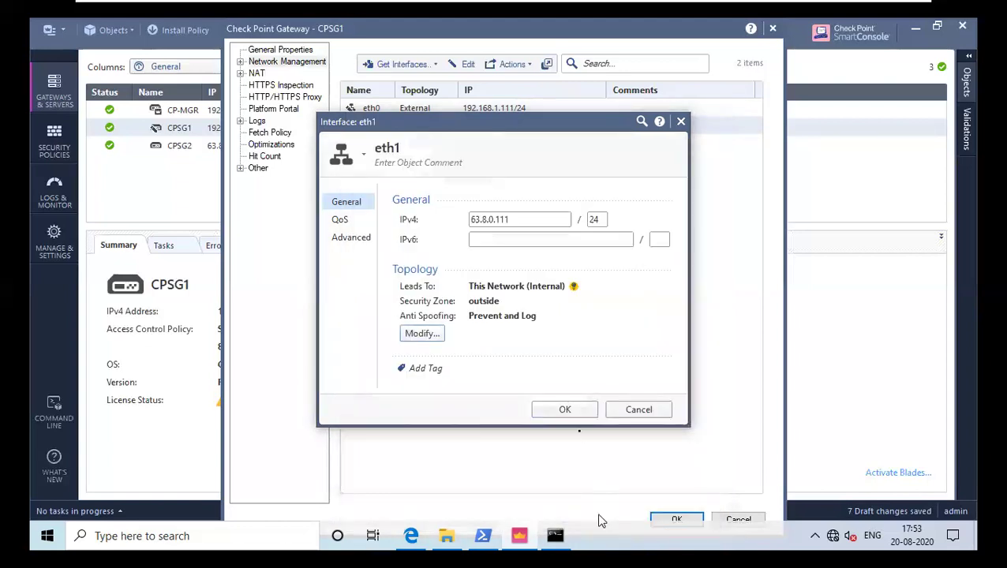
pyautogui.click(578, 414)
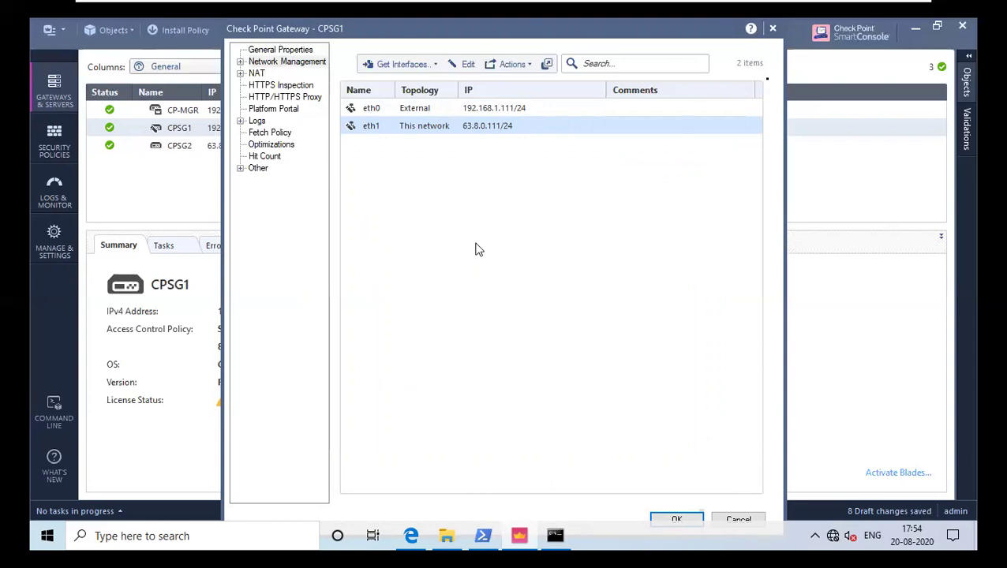
pyautogui.click(773, 30)
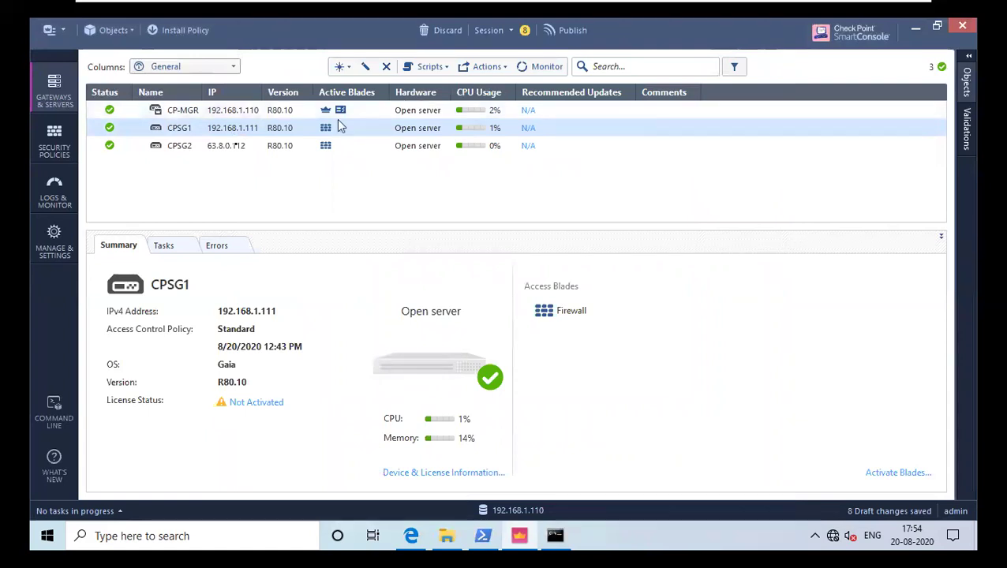
# Add a rule named intoout above the Cleanup rule in the Standard access control policy
pyautogui.click(63, 147)
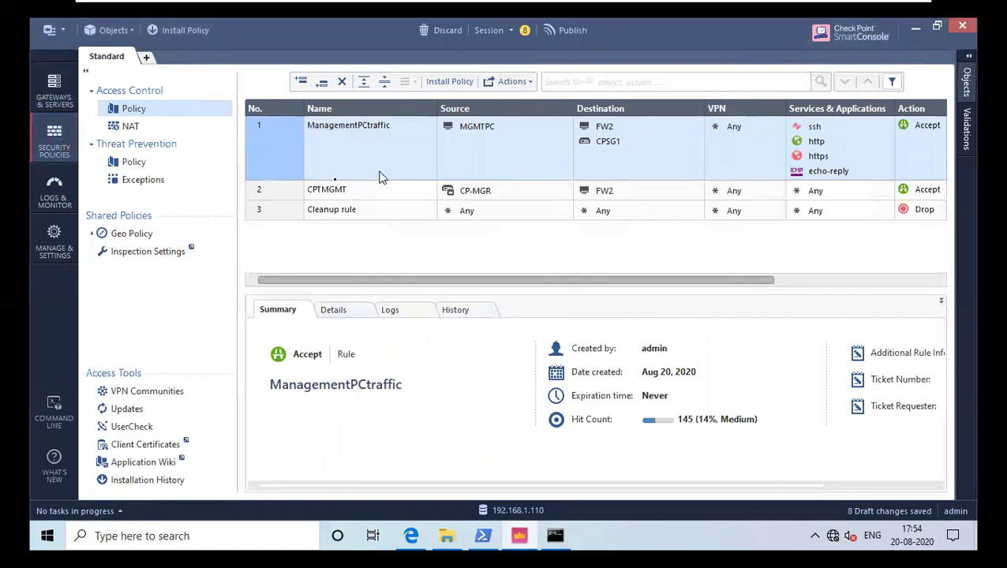
pyautogui.rightClick(290, 215)
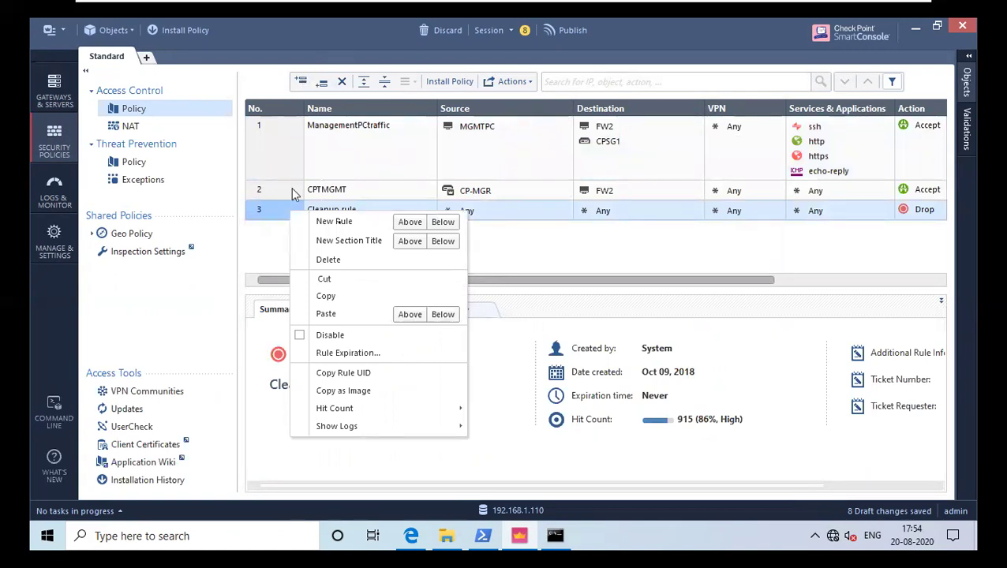
pyautogui.click(409, 222)
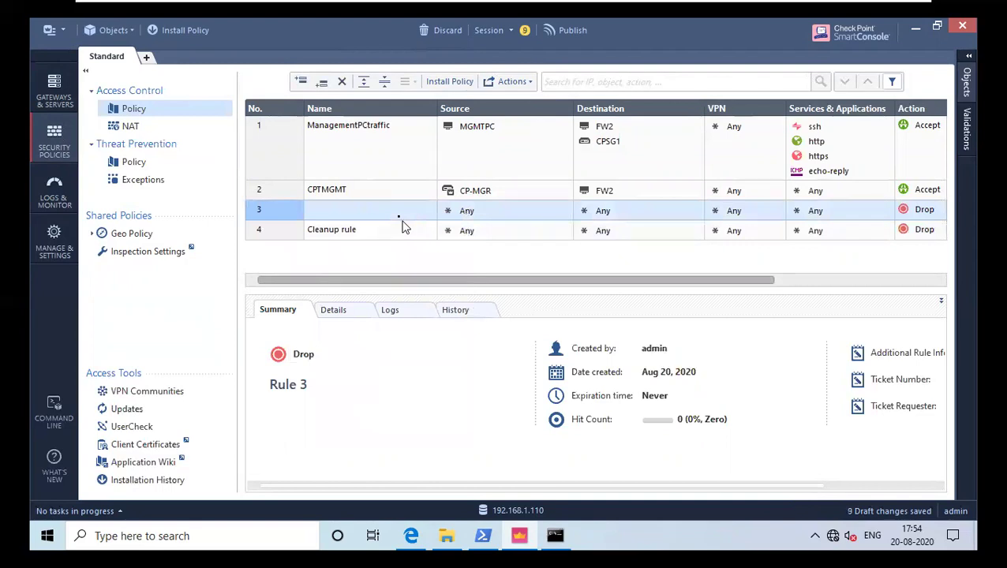
pyautogui.click(396, 215)
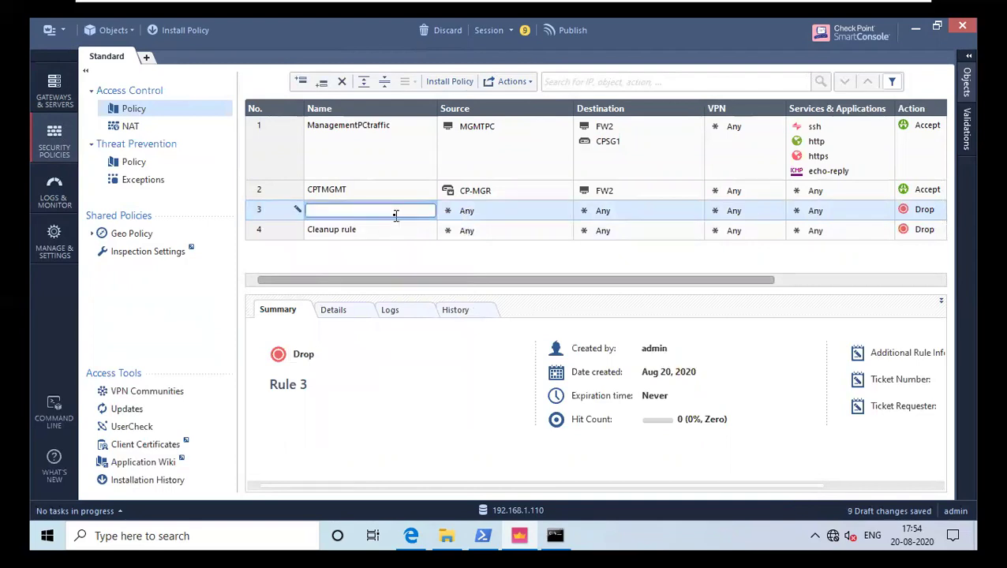
pyautogui.write('intooute')
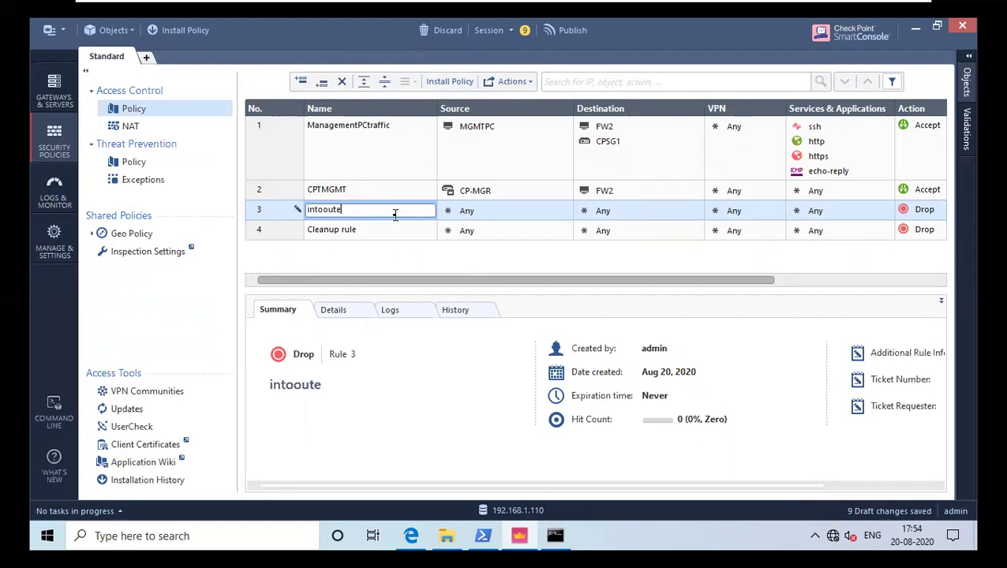
pyautogui.press('BackSpace')
# Set the intoout rule's source to the inside zone and its destination to the outside zone
pyautogui.click(469, 217)
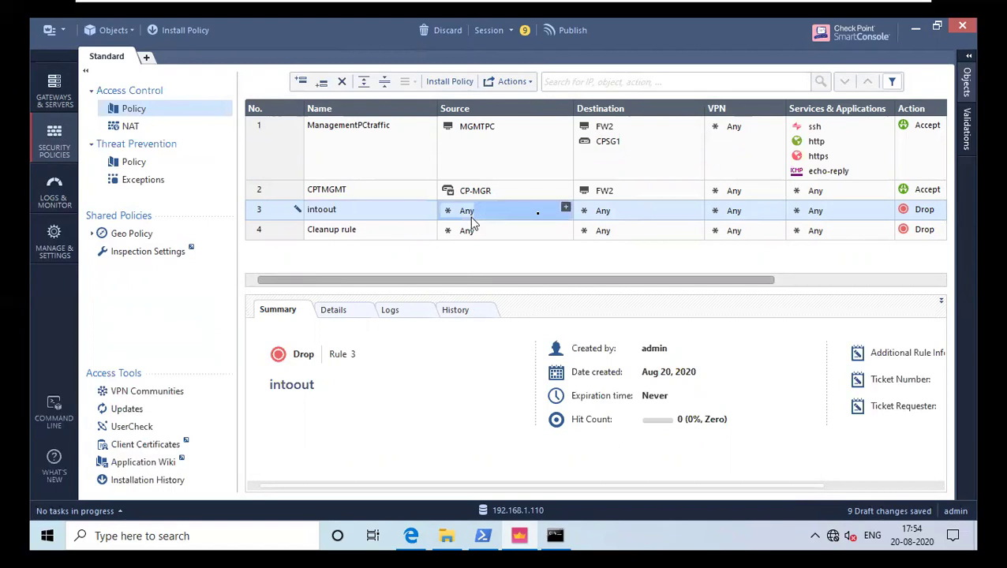
pyautogui.click(565, 210)
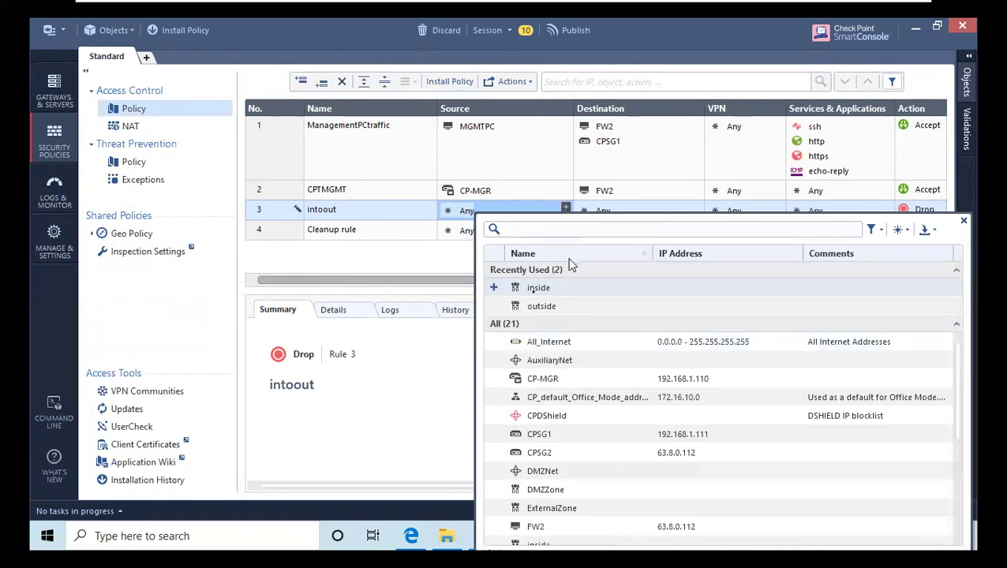
pyautogui.click(494, 291)
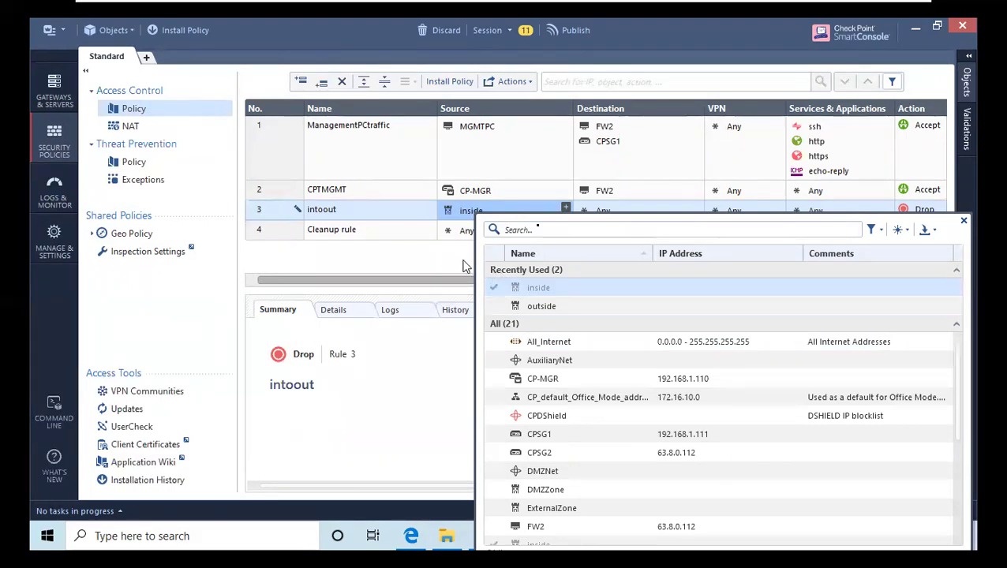
pyautogui.click(465, 267)
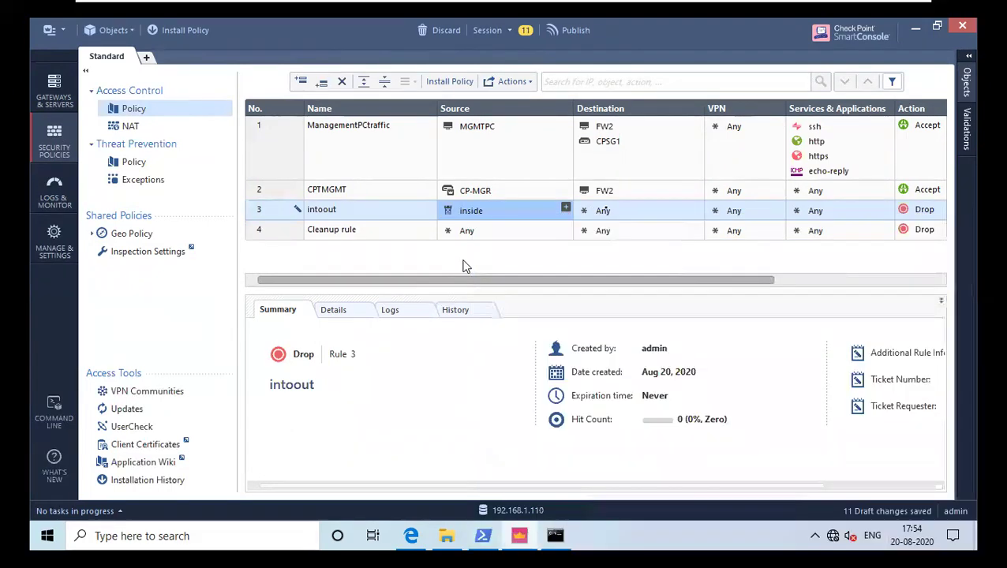
pyautogui.click(698, 210)
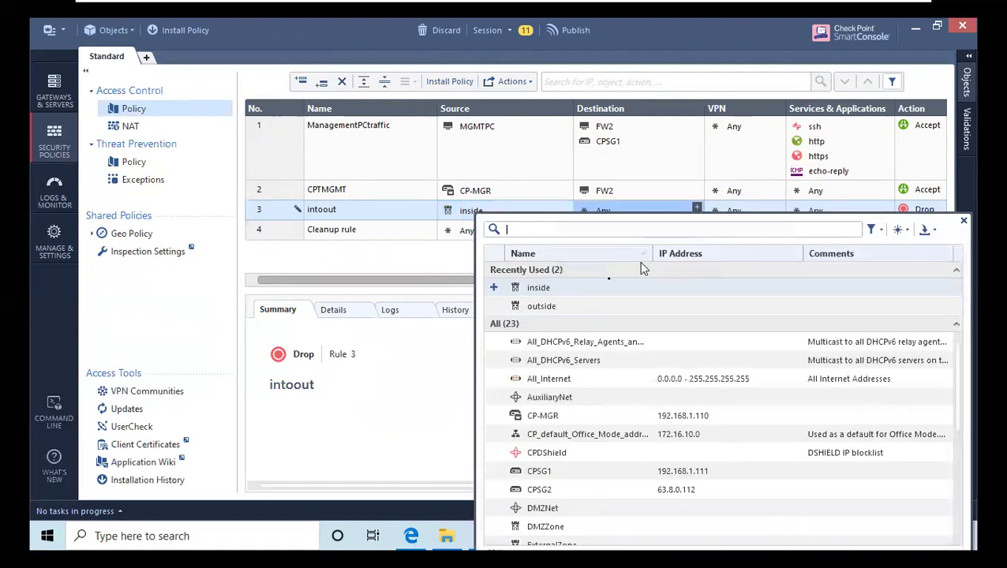
pyautogui.click(493, 306)
pyautogui.click(441, 273)
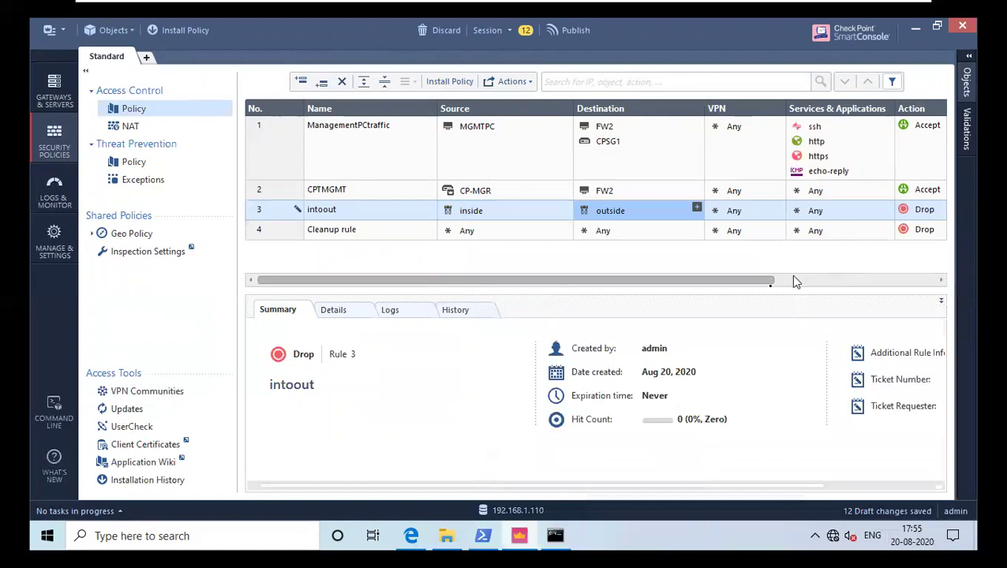
# Find the ssh service and add it to the intoout rule's services and applications
pyautogui.moveTo(770, 286); pyautogui.dragTo(872, 286)
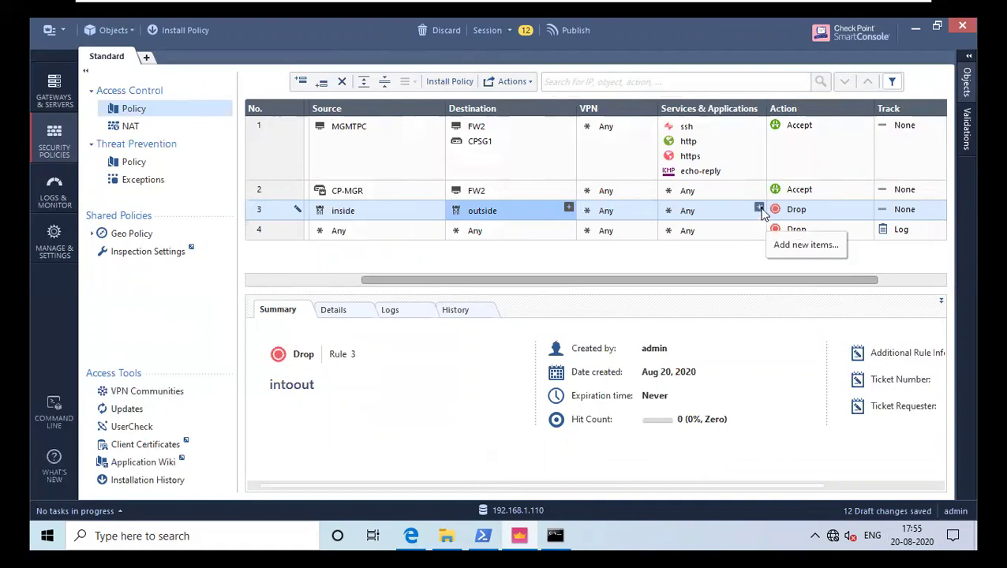
pyautogui.click(760, 210)
pyautogui.click(760, 209)
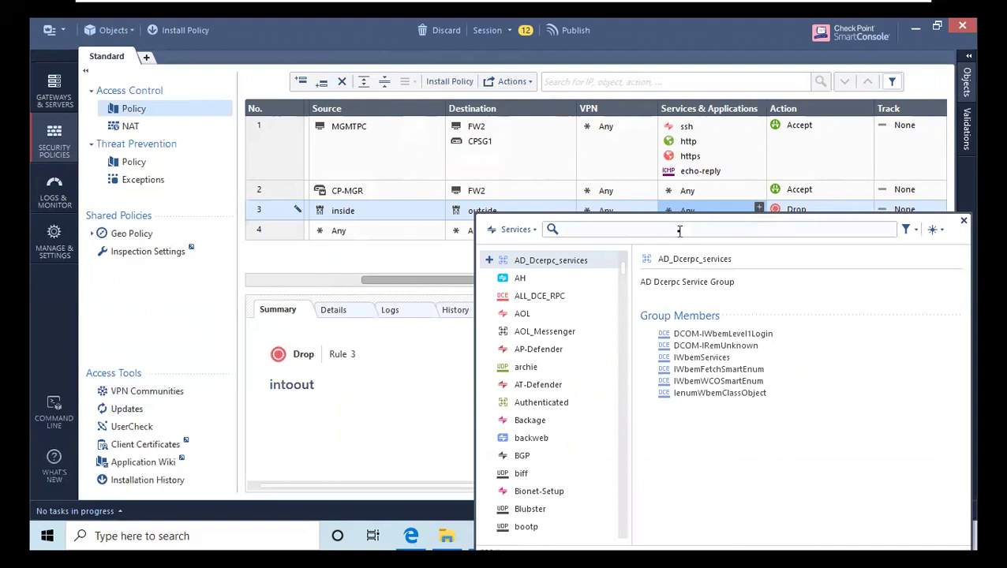
pyautogui.write('ssh')
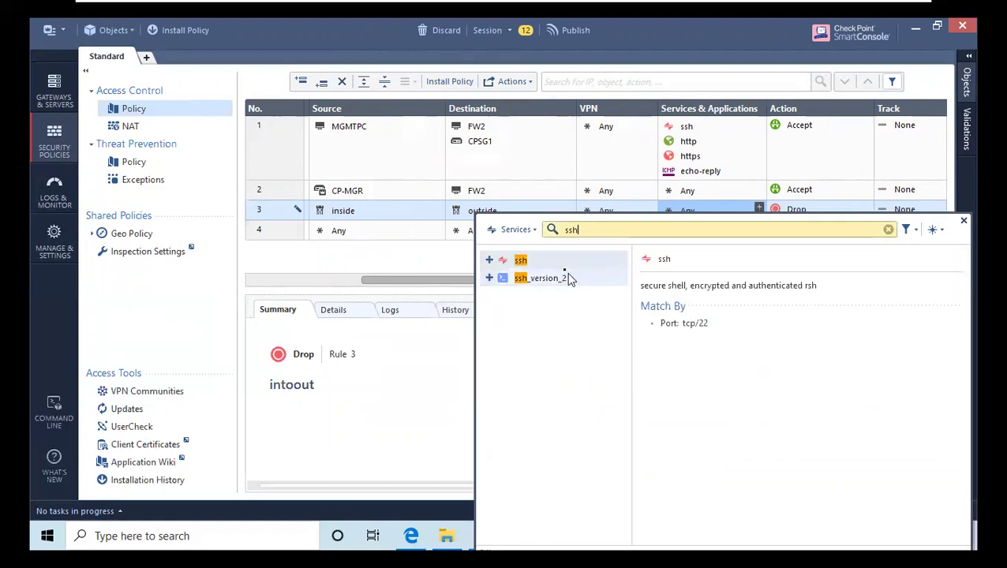
pyautogui.click(489, 260)
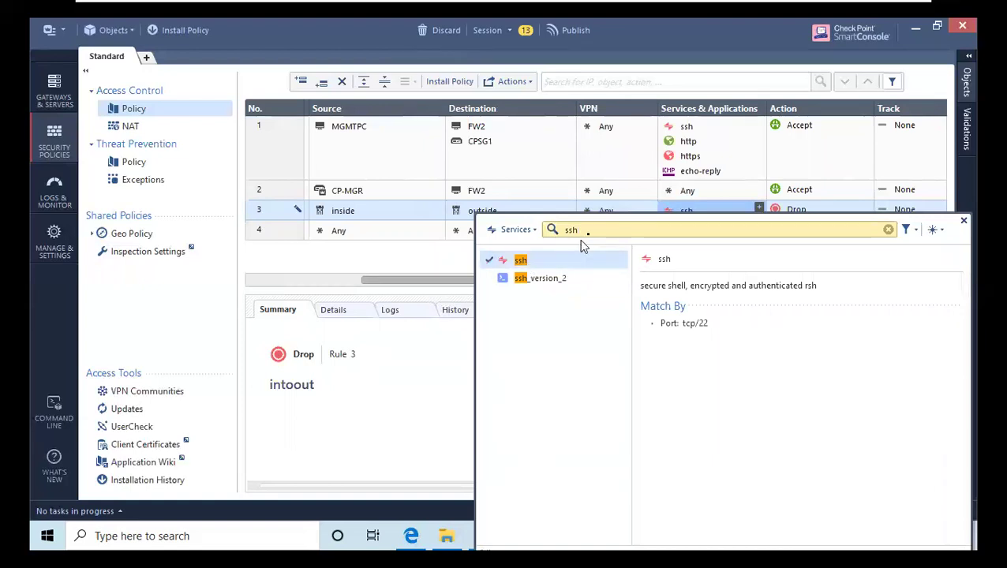
# Search the services for http and add both http and https to the intoout rule
pyautogui.press('BackSpace')
pyautogui.press('BackSpace')
pyautogui.press('BackSpace')
pyautogui.write('http')
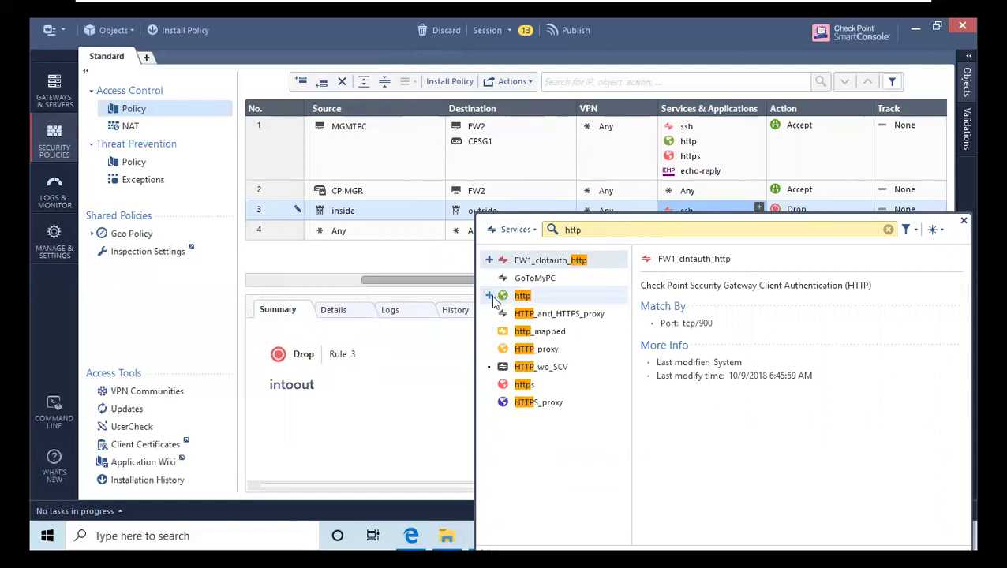
pyautogui.click(491, 295)
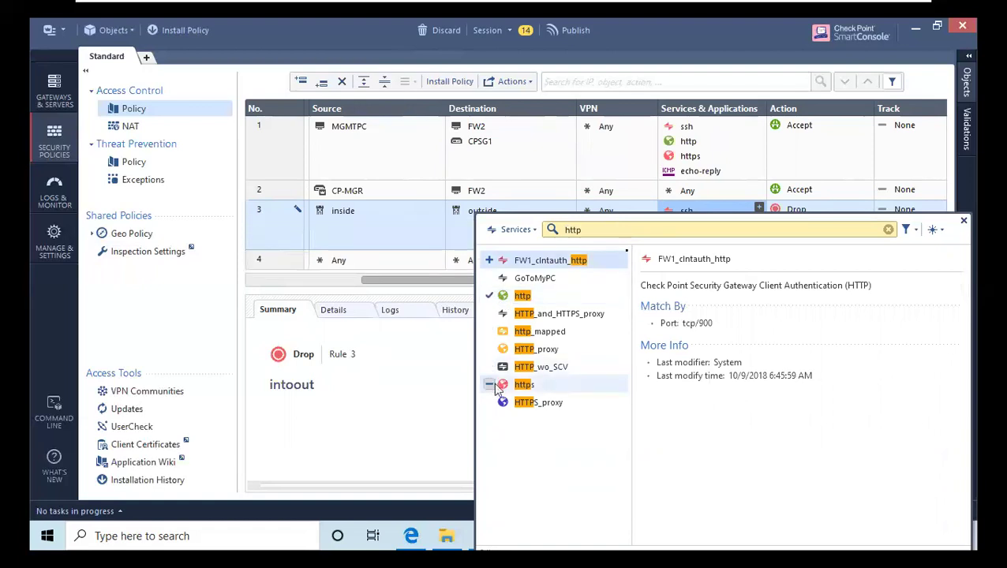
pyautogui.click(489, 385)
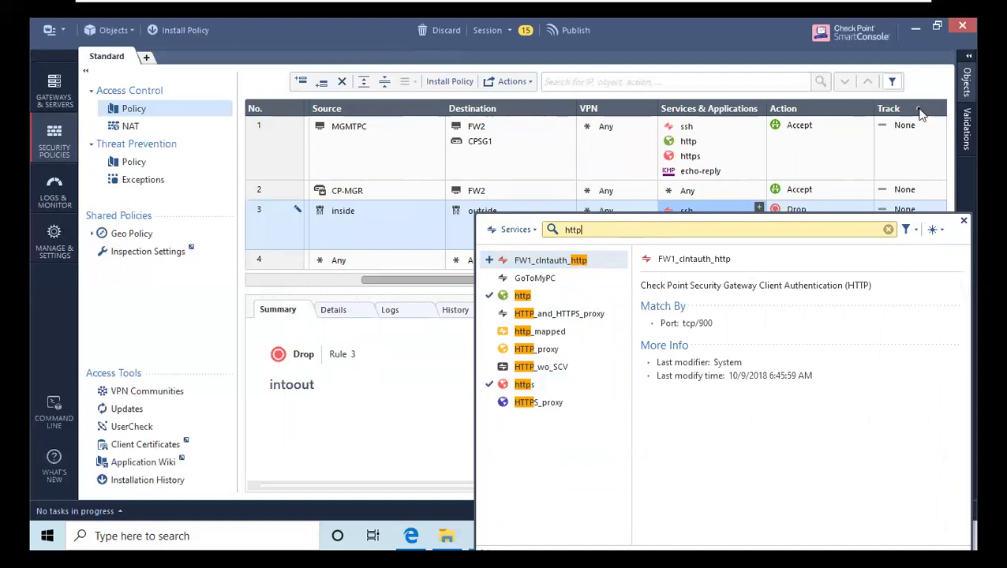
# Set the intoout rule's action to Accept and its track option to Log
pyautogui.click(963, 222)
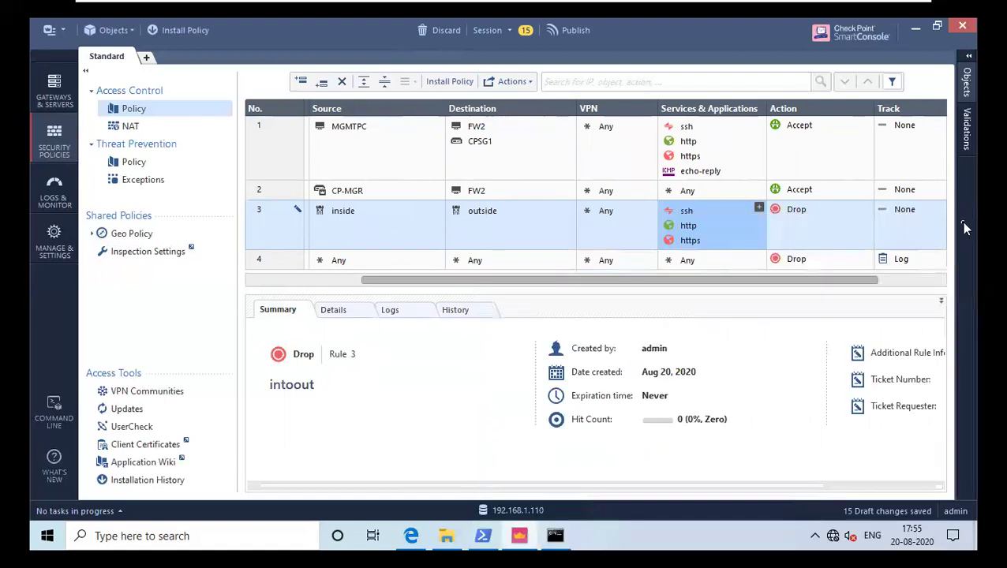
pyautogui.click(808, 212)
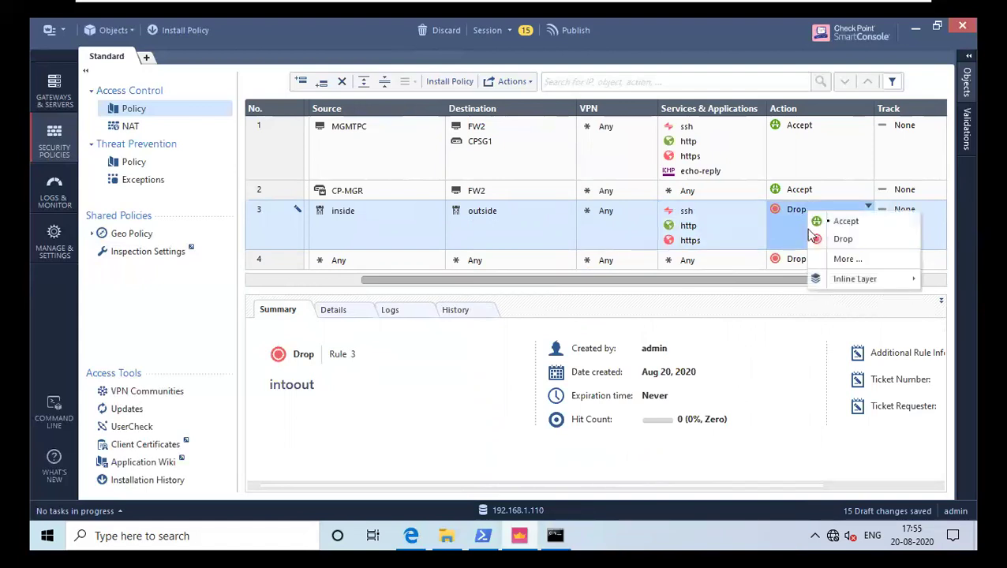
pyautogui.click(825, 221)
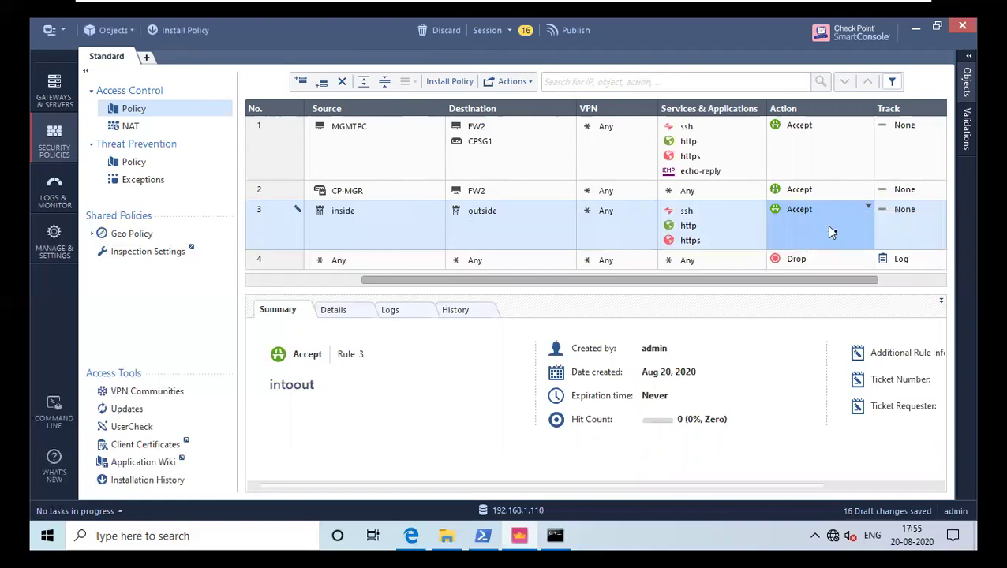
pyautogui.click(891, 217)
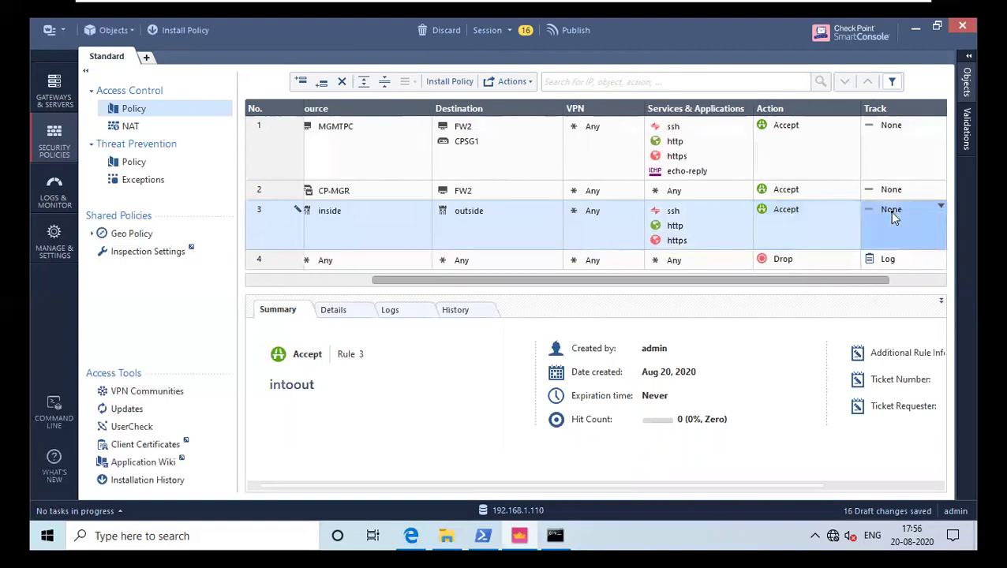
pyautogui.click(892, 217)
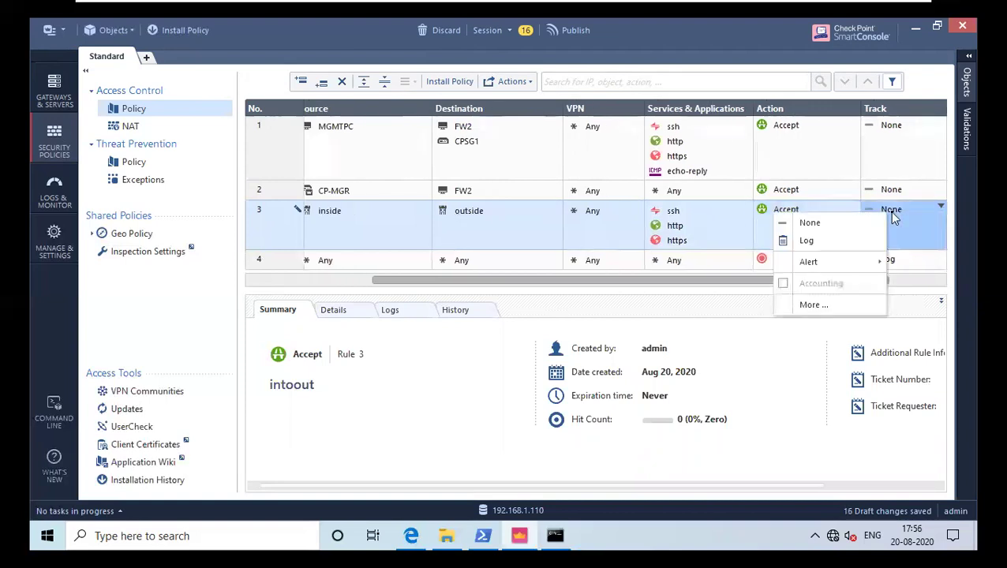
pyautogui.click(836, 243)
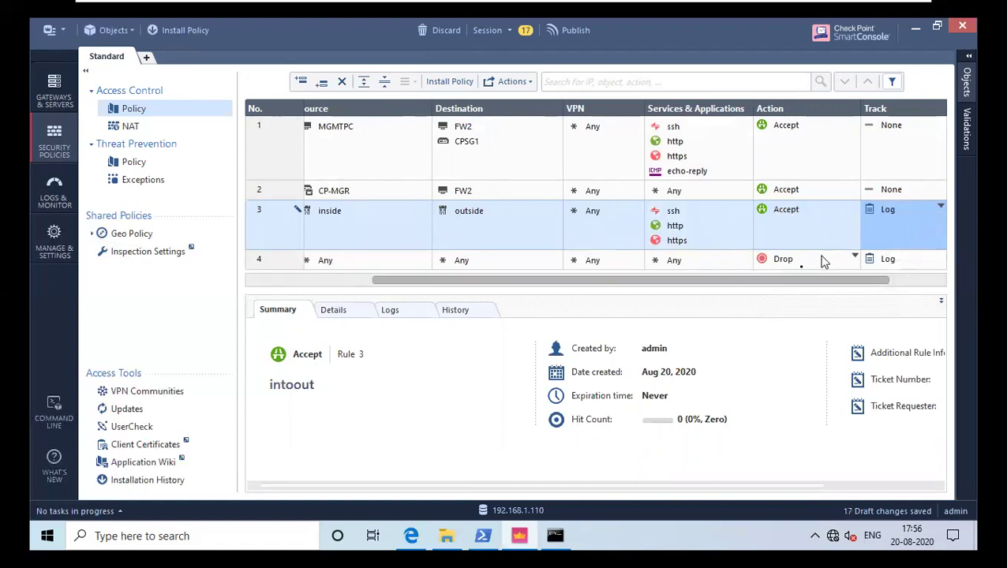
# Disable the ManagementPCtraffic rule at the start of the Standard policy
pyautogui.moveTo(798, 283); pyautogui.dragTo(670, 278)
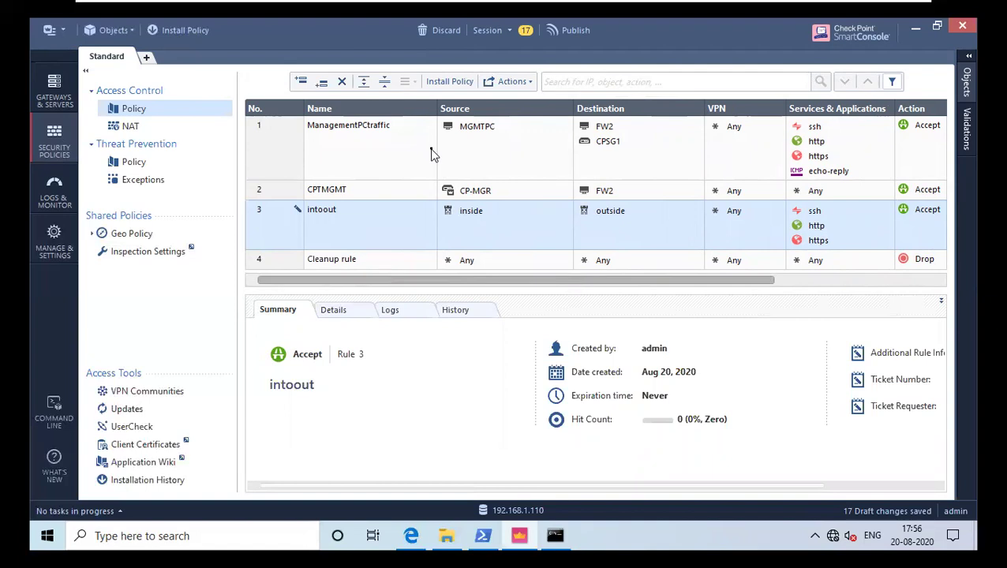
pyautogui.click(303, 157)
pyautogui.rightClick(302, 156)
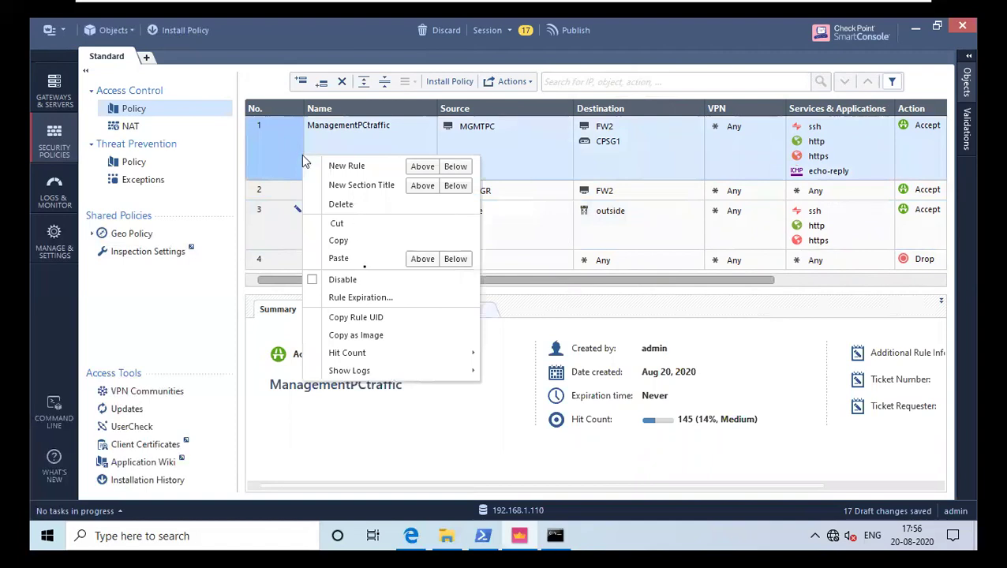
pyautogui.click(332, 280)
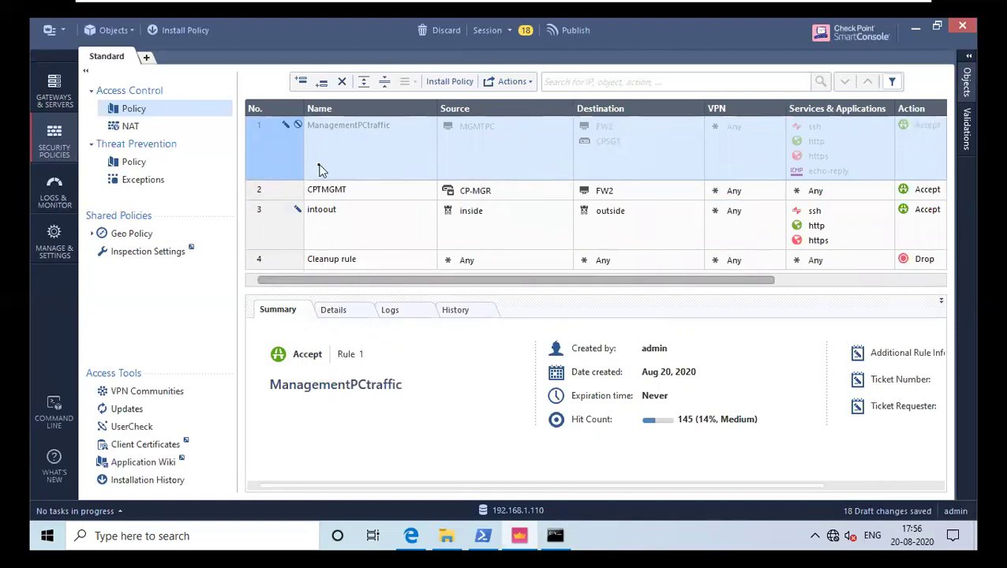
# Publish the session's draft changes and install the Standard policy on CPSG1 only, leaving CPSG2 out
pyautogui.click(570, 33)
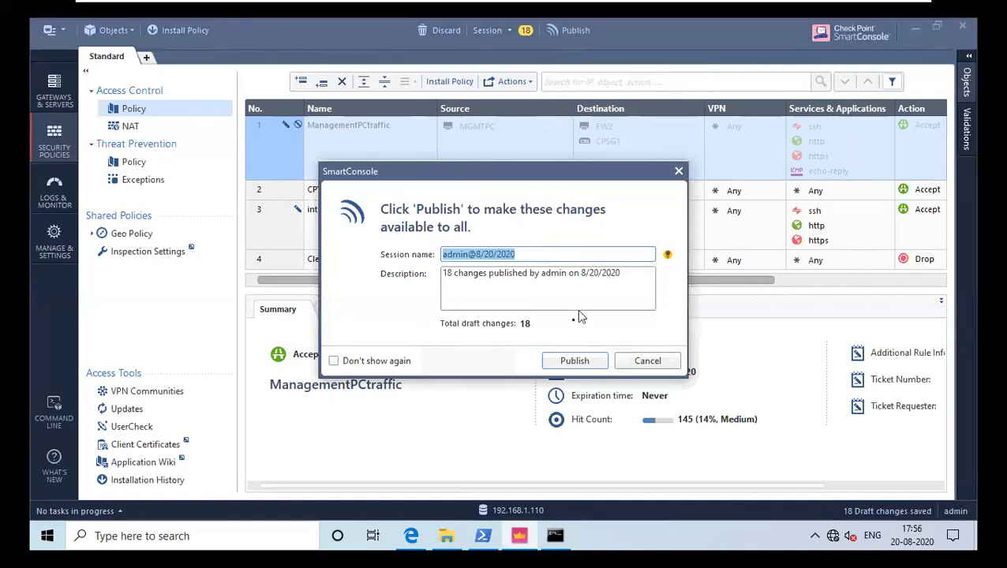
pyautogui.click(574, 361)
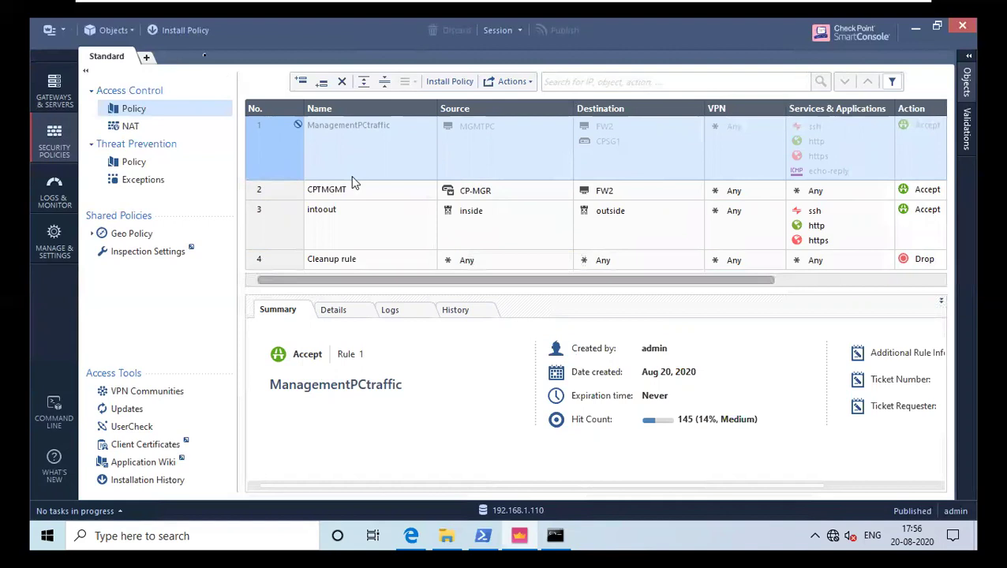
pyautogui.click(191, 34)
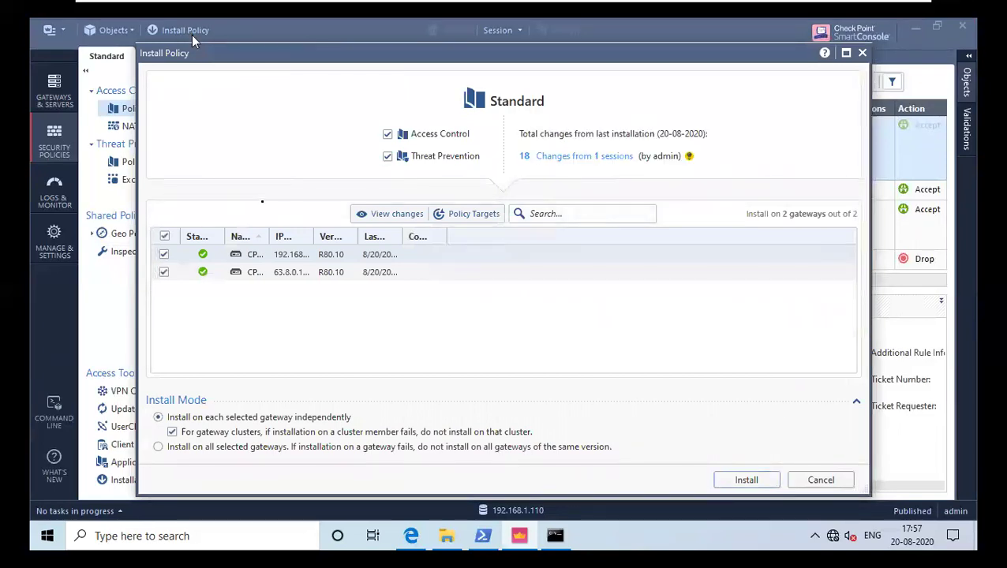
pyautogui.moveTo(268, 239); pyautogui.dragTo(313, 239)
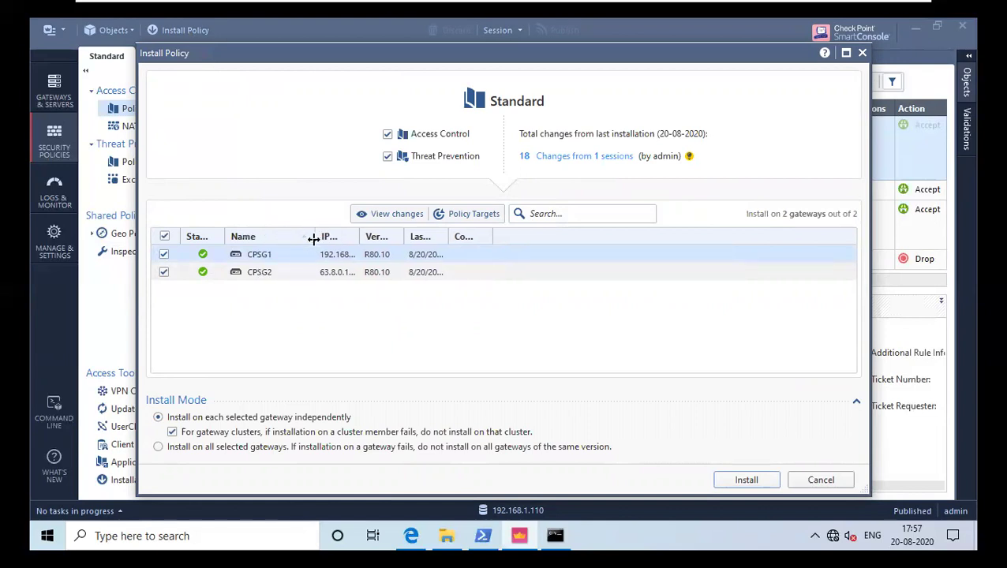
pyautogui.click(168, 276)
pyautogui.click(735, 481)
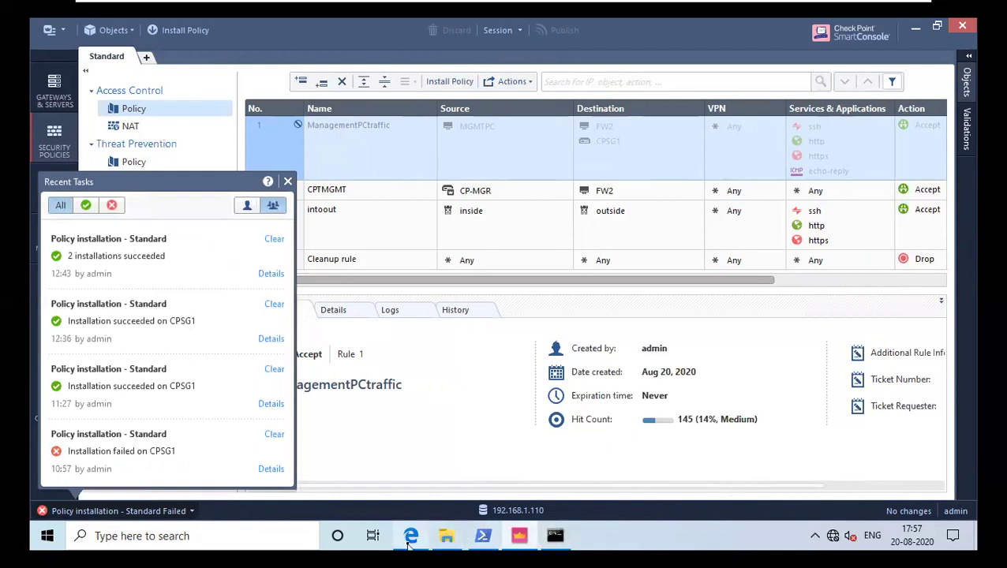
pyautogui.moveTo(409, 543)
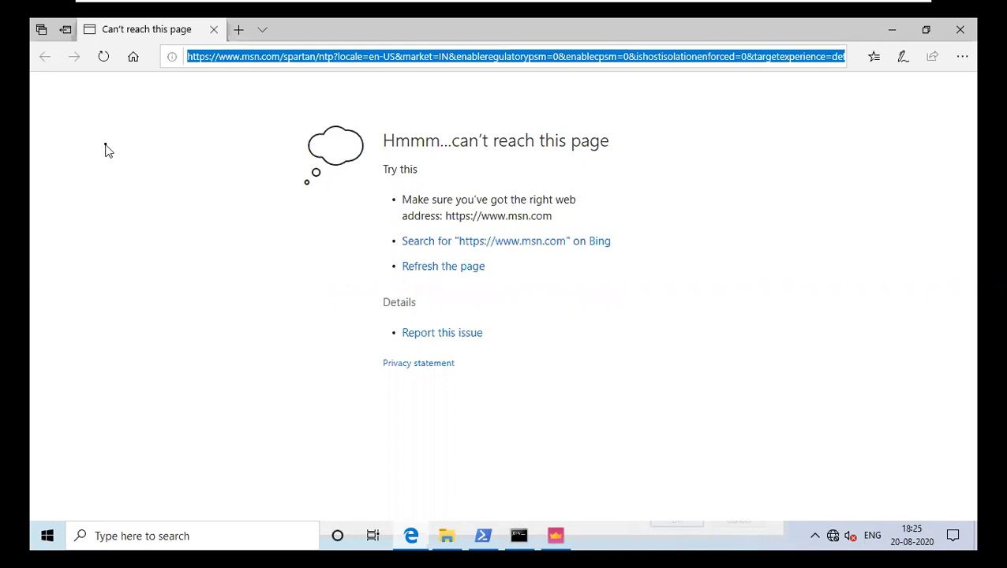
pyautogui.write('htpp')
pyautogui.press('BackSpace')
pyautogui.press('BackSpace')
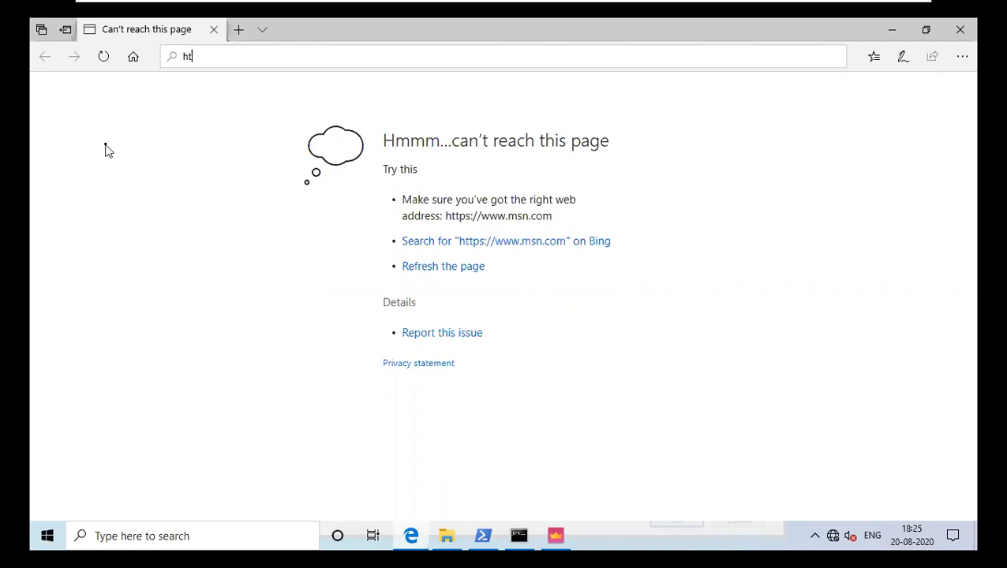
pyautogui.write('tps')
pyautogui.press('Return')
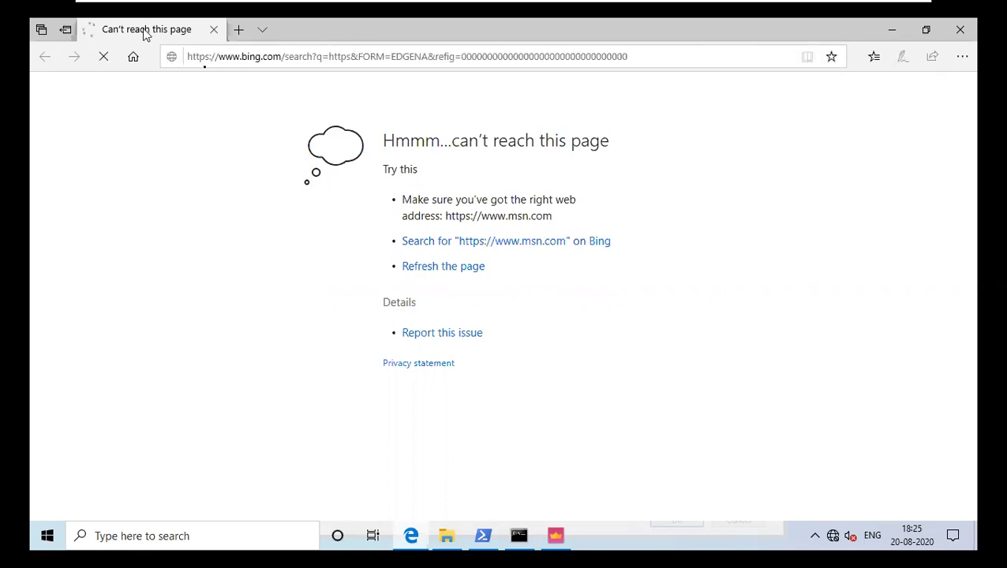
pyautogui.click(205, 66)
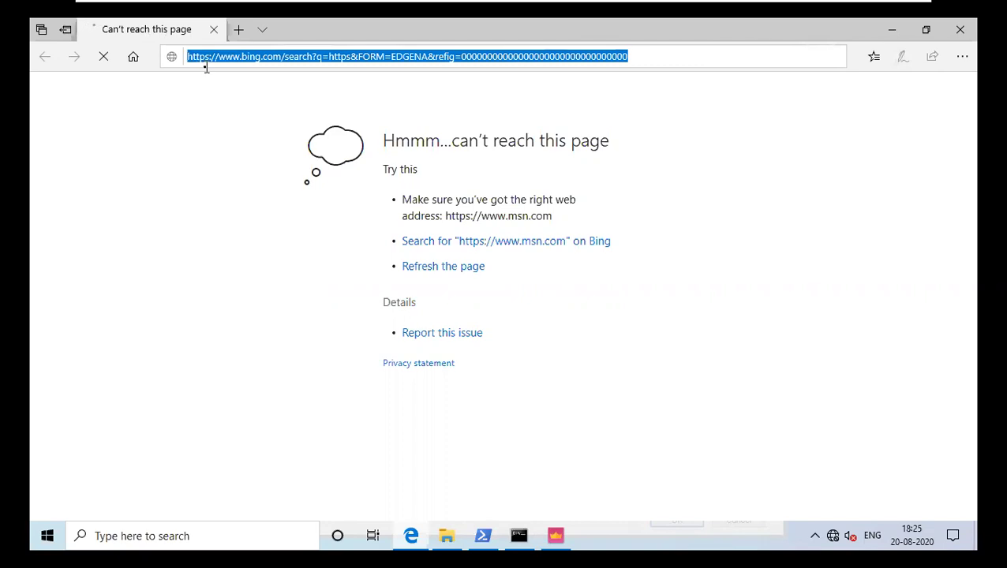
pyautogui.write('https')
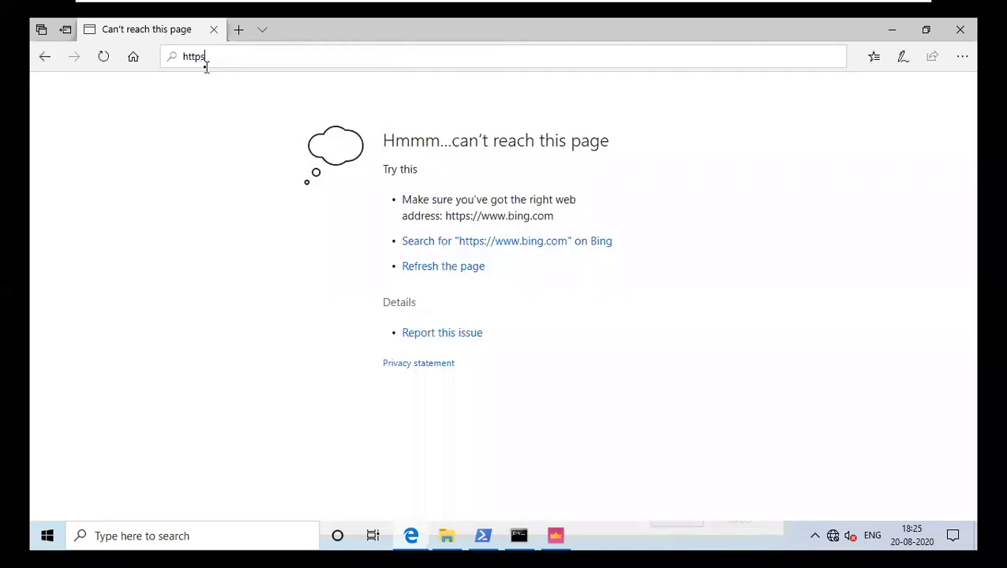
pyautogui.write('://63.8.0.4')
pyautogui.press('Return')
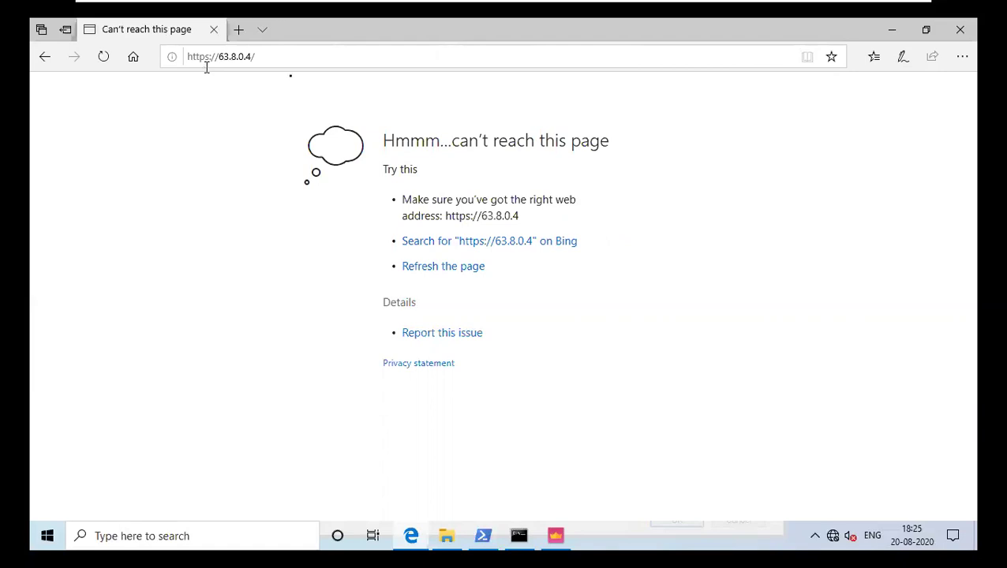
pyautogui.click(285, 62)
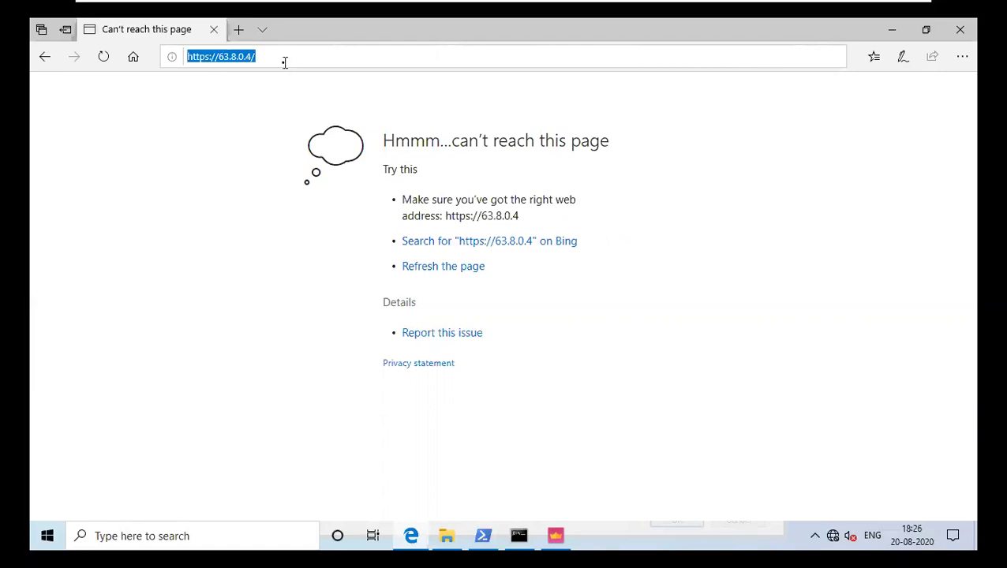
pyautogui.press('Home')
pyautogui.press('Right')
pyautogui.press('Right')
pyautogui.press('Right')
pyautogui.press('Right')
pyautogui.press('Right')
pyautogui.press('Right')
pyautogui.press('Right')
pyautogui.press('Right')
pyautogui.press('Right')
pyautogui.press('Right')
pyautogui.press('Right')
pyautogui.press('Right')
pyautogui.press('Right')
pyautogui.press('Right')
pyautogui.press('Right')
pyautogui.press('Right')
pyautogui.press('Right')
pyautogui.press('Left')
pyautogui.press('BackSpace')
pyautogui.write('112')
pyautogui.press('Return')
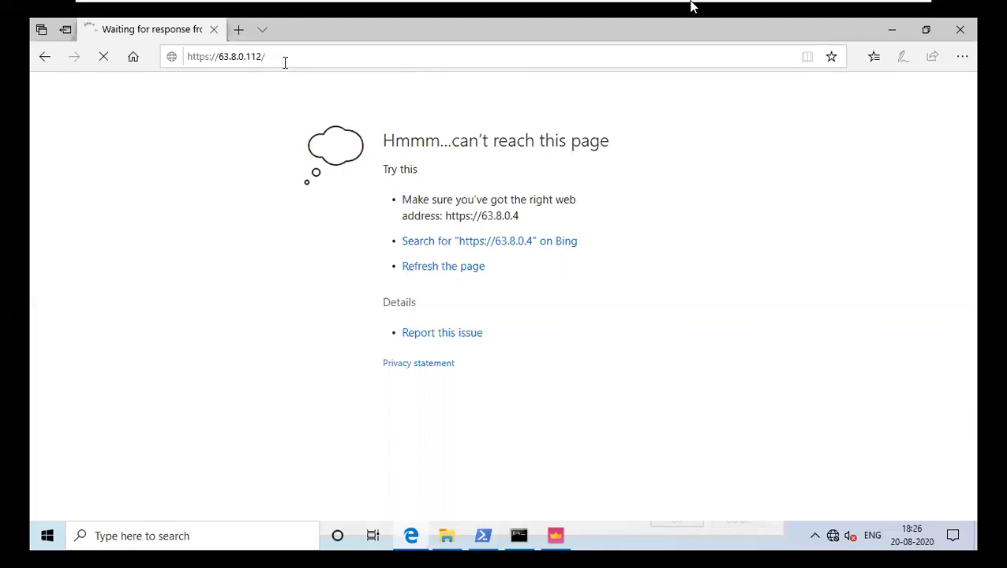
# Continue past the certificate warning for 63.8.0.112 to its Gaia Portal login page
pyautogui.moveTo(690, 4)
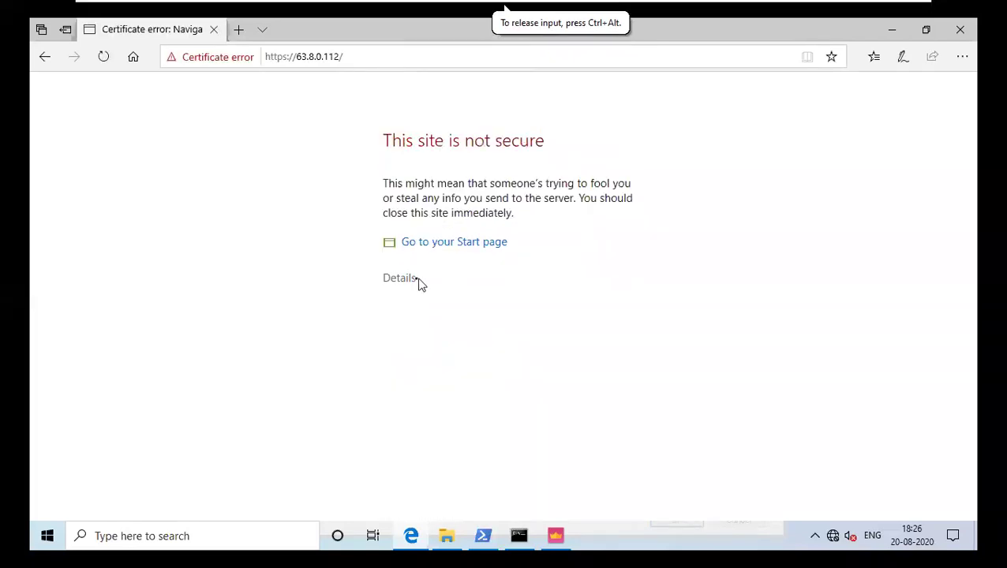
pyautogui.click(412, 281)
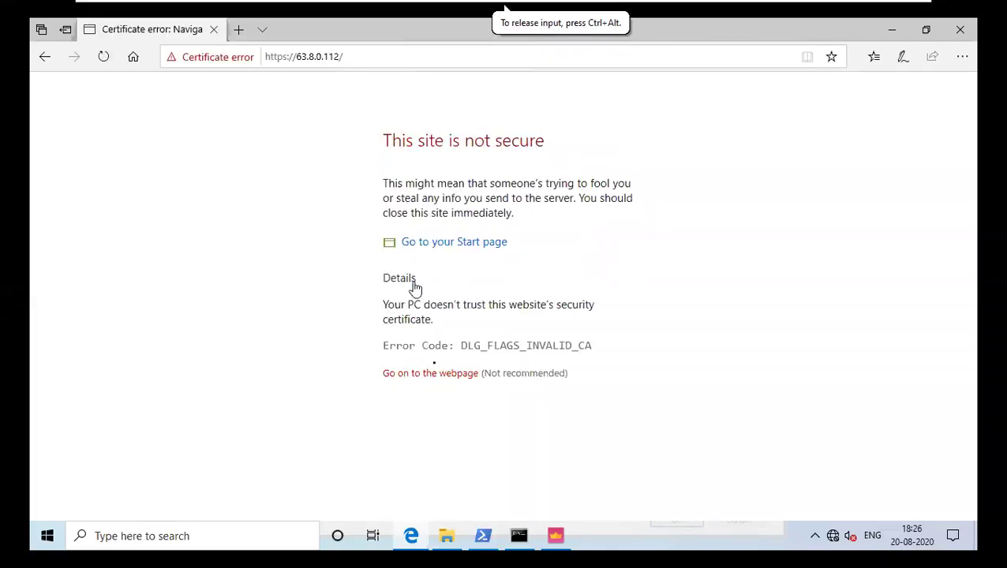
pyautogui.click(444, 375)
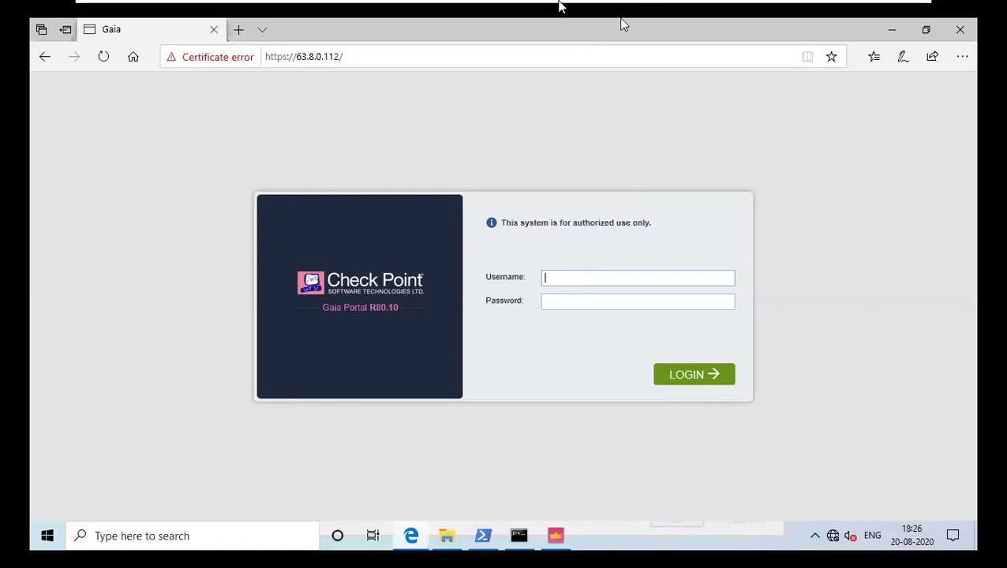
# Take the Windows(CP) virtual machine out of full screen and switch to the Blank Diagram.png network diagram in Photos
pyautogui.moveTo(691, 5)
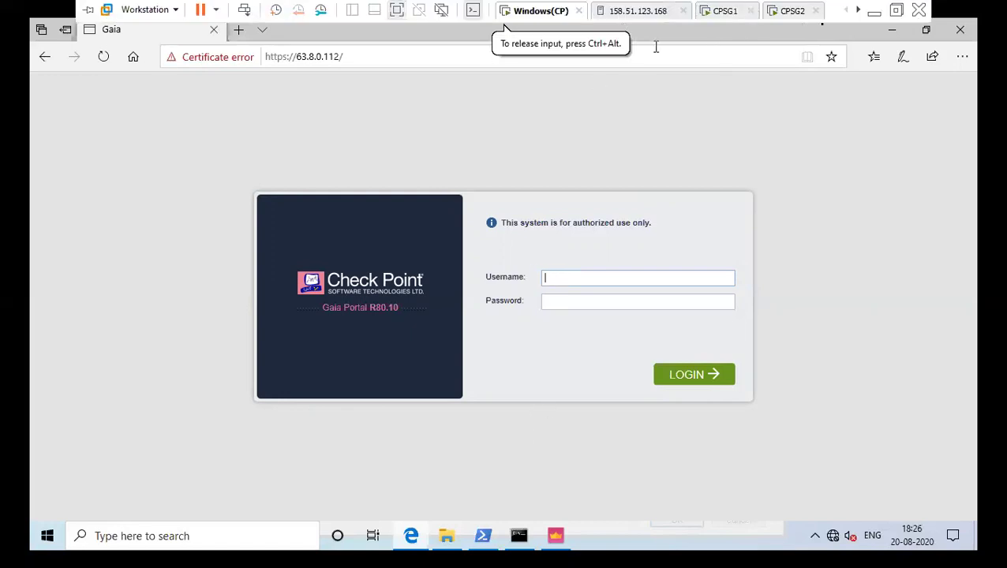
pyautogui.click(898, 16)
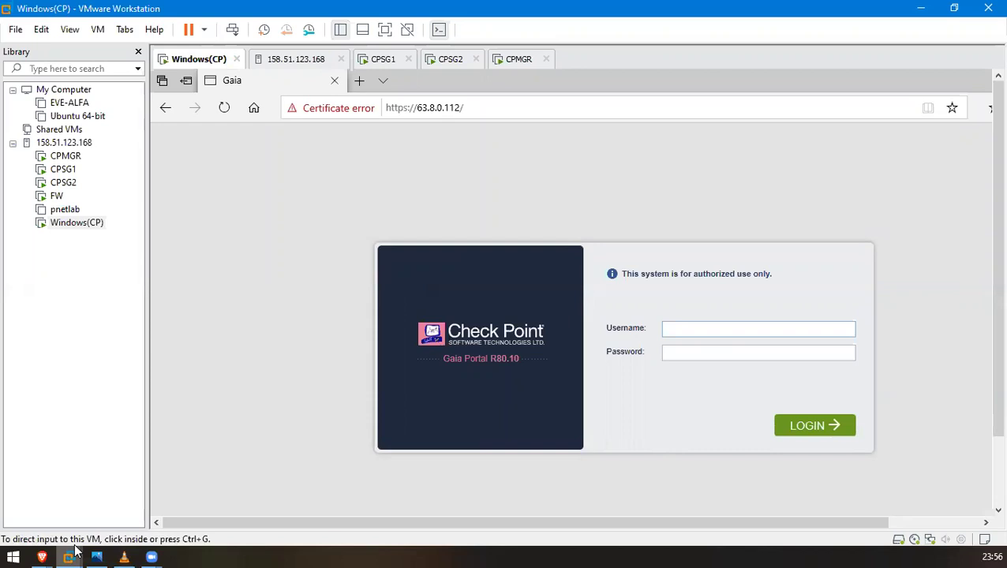
pyautogui.moveTo(78, 553)
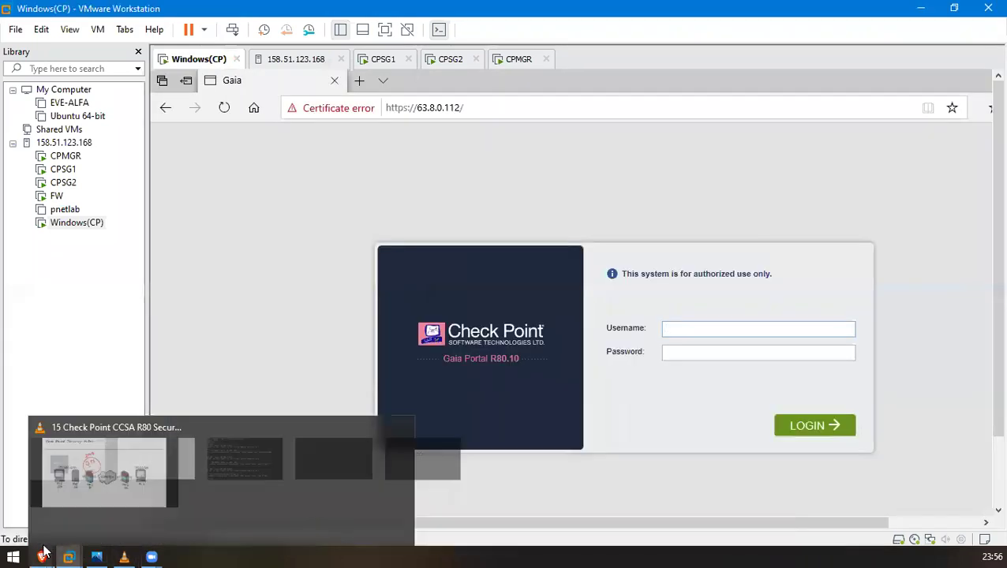
pyautogui.click(96, 556)
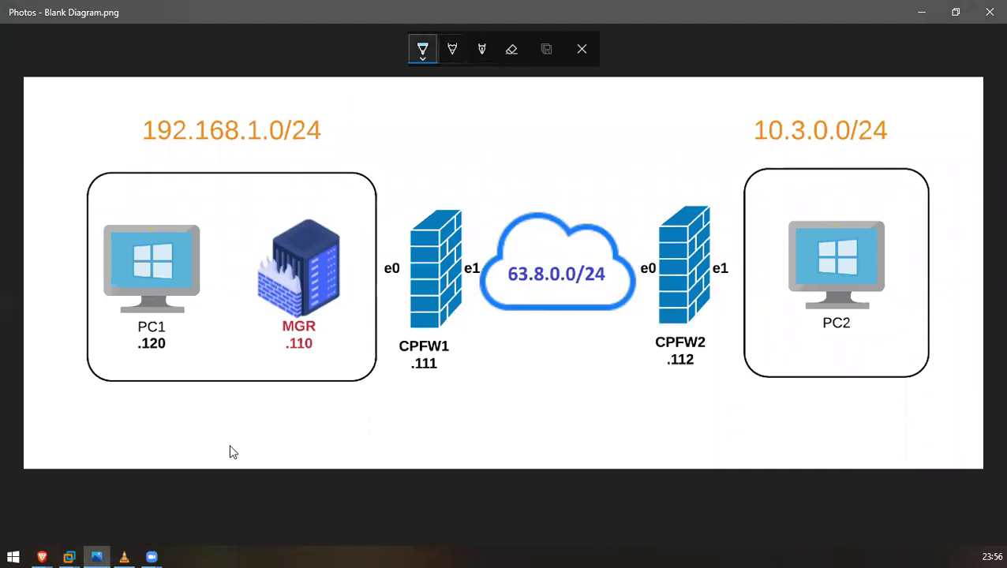
pyautogui.press('Return')
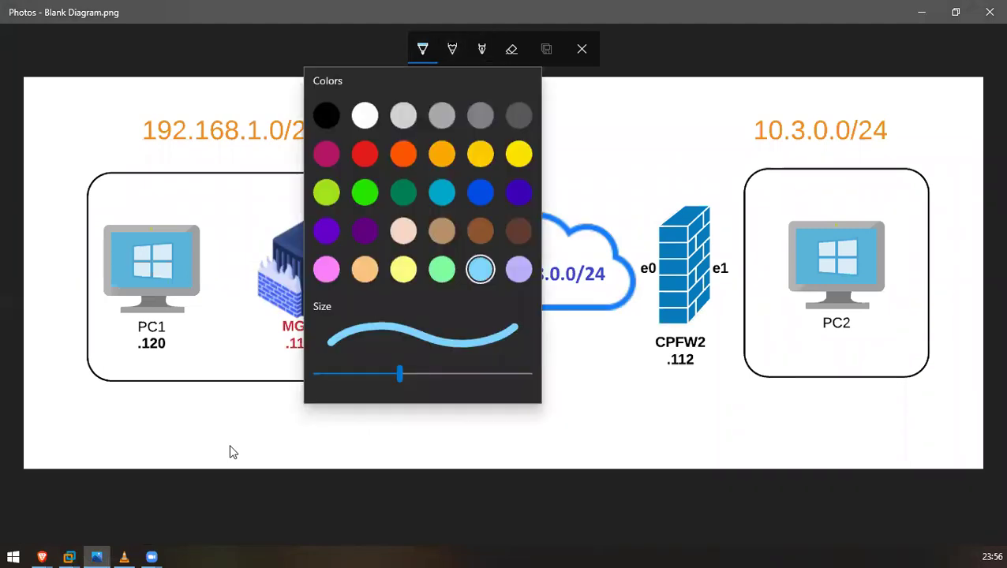
pyautogui.press('Escape')
# Circle CPFW1's e0 and e1 interfaces on the diagram and draw traffic arrows across the firewall and from PC1 to it
pyautogui.moveTo(475, 276)
pyautogui.mouseDown()
pyautogui.moveTo(470, 257)
pyautogui.moveTo(377, 225)
pyautogui.moveTo(366, 291)
pyautogui.mouseUp()
pyautogui.moveTo(391, 248); pyautogui.dragTo(375, 237)
pyautogui.moveTo(463, 224); pyautogui.dragTo(496, 204)
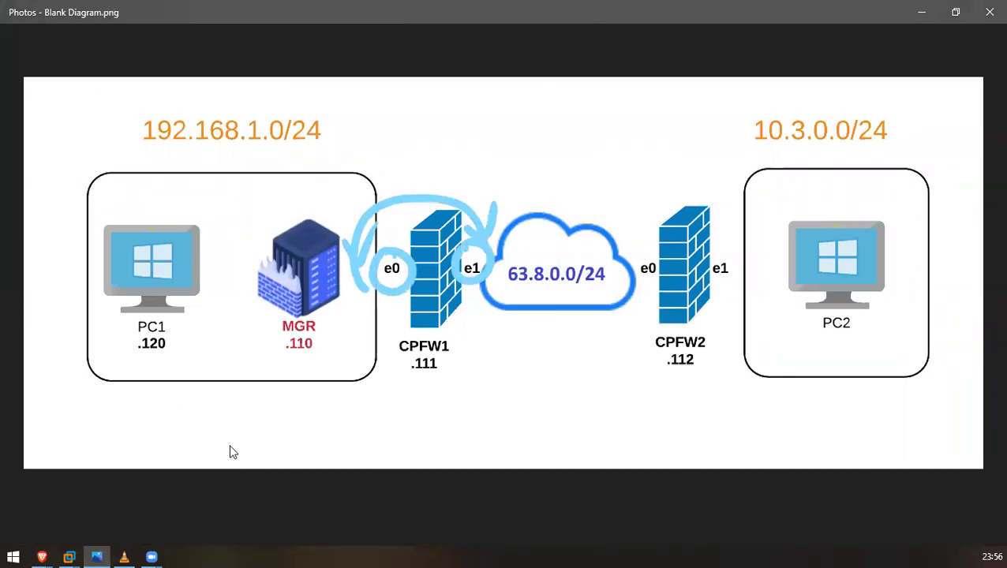
pyautogui.moveTo(365, 172)
pyautogui.mouseDown()
pyautogui.moveTo(462, 176)
pyautogui.moveTo(385, 180)
pyautogui.mouseUp()
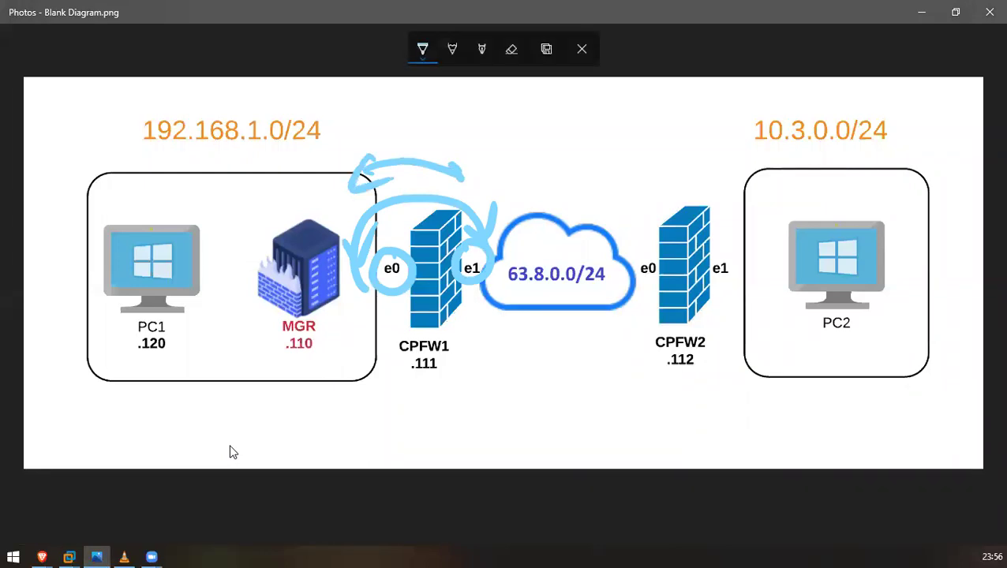
pyautogui.moveTo(207, 338)
pyautogui.mouseDown()
pyautogui.moveTo(214, 352)
pyautogui.moveTo(433, 363)
pyautogui.moveTo(431, 384)
pyautogui.moveTo(387, 439)
pyautogui.mouseUp()
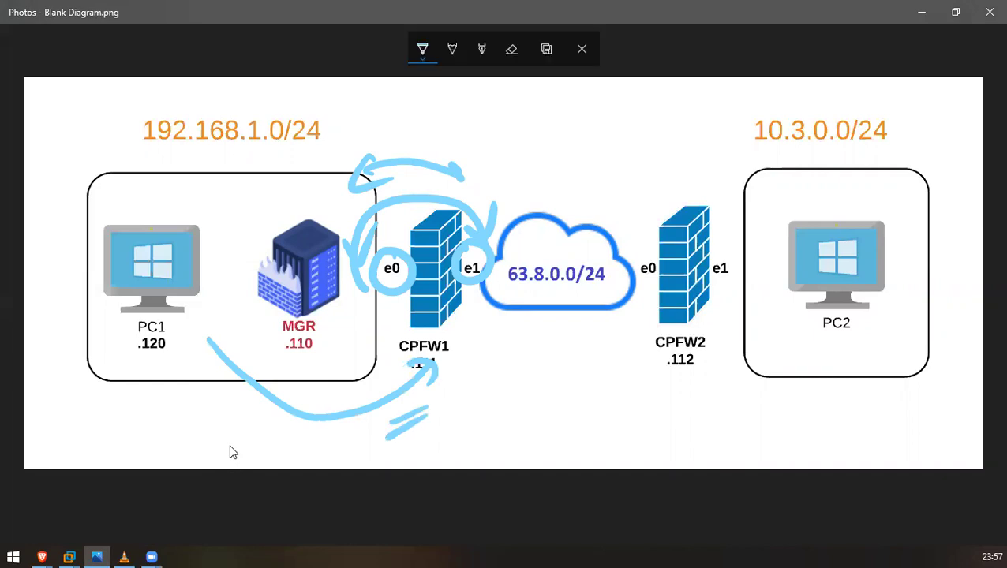
# Draw a pointer line from CPFW1 to a handwritten Esxi label on the diagram and underline the label
pyautogui.moveTo(432, 135)
pyautogui.mouseDown()
pyautogui.moveTo(434, 197)
pyautogui.moveTo(443, 191)
pyautogui.mouseUp()
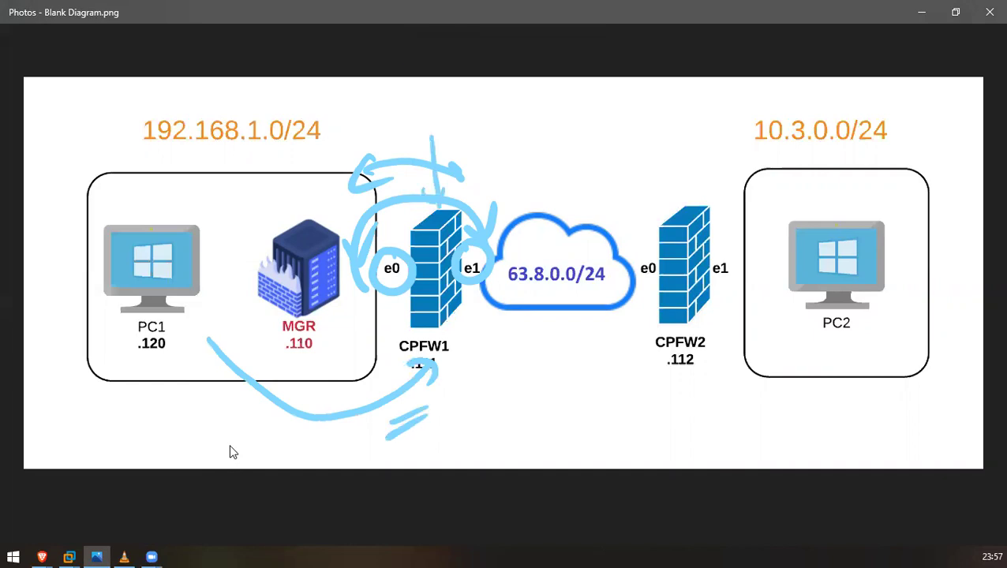
pyautogui.moveTo(431, 136); pyautogui.dragTo(518, 112)
pyautogui.moveTo(520, 111)
pyautogui.mouseDown()
pyautogui.moveTo(529, 104)
pyautogui.moveTo(525, 120)
pyautogui.mouseUp()
pyautogui.moveTo(540, 104)
pyautogui.mouseDown()
pyautogui.moveTo(541, 117)
pyautogui.moveTo(566, 120)
pyautogui.mouseUp()
pyautogui.moveTo(486, 152); pyautogui.dragTo(573, 131)
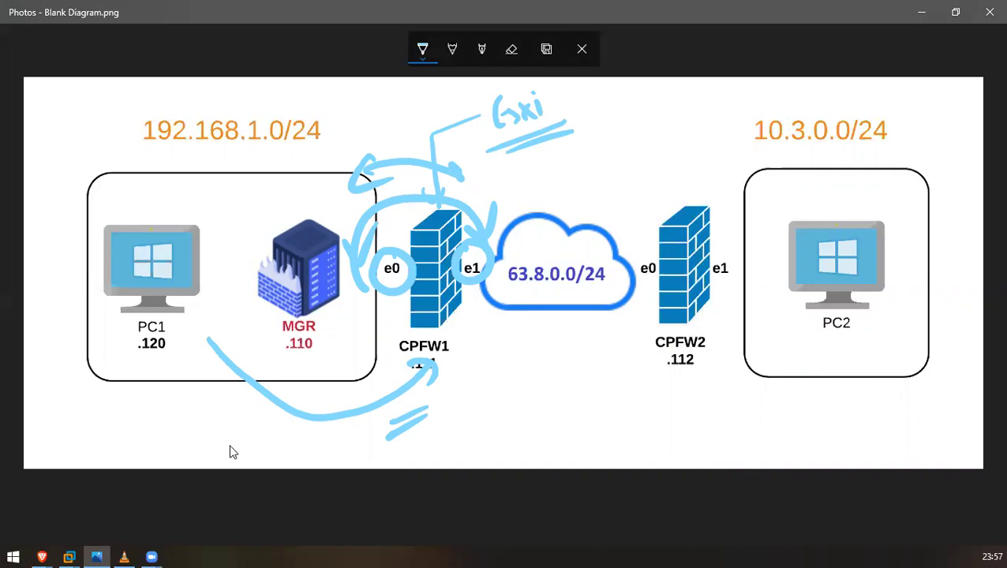
# Discard the drawn annotations without saving and minimize the diagram to return to VMware Workstation
pyautogui.press('Escape')
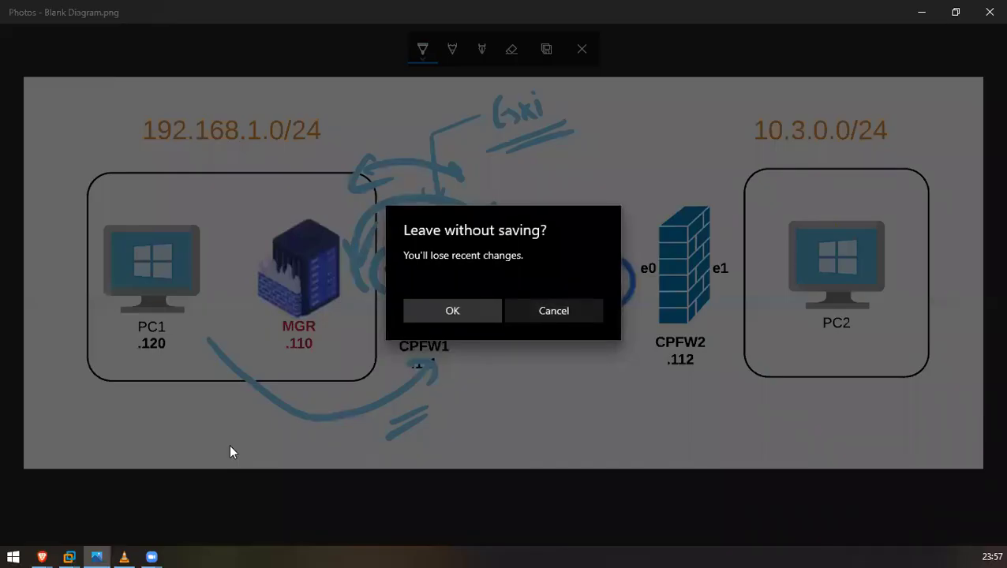
pyautogui.press('Return')
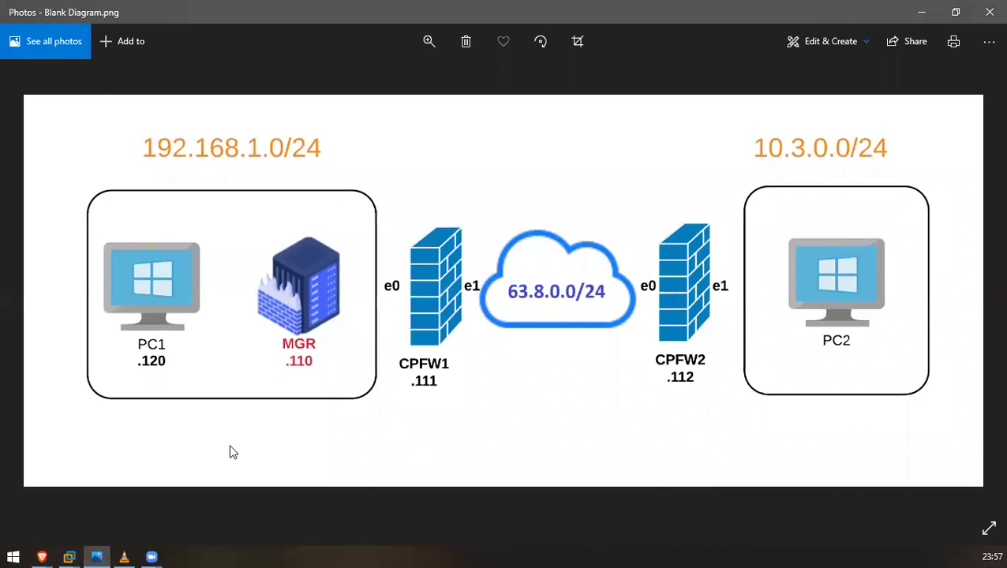
pyautogui.click(920, 13)
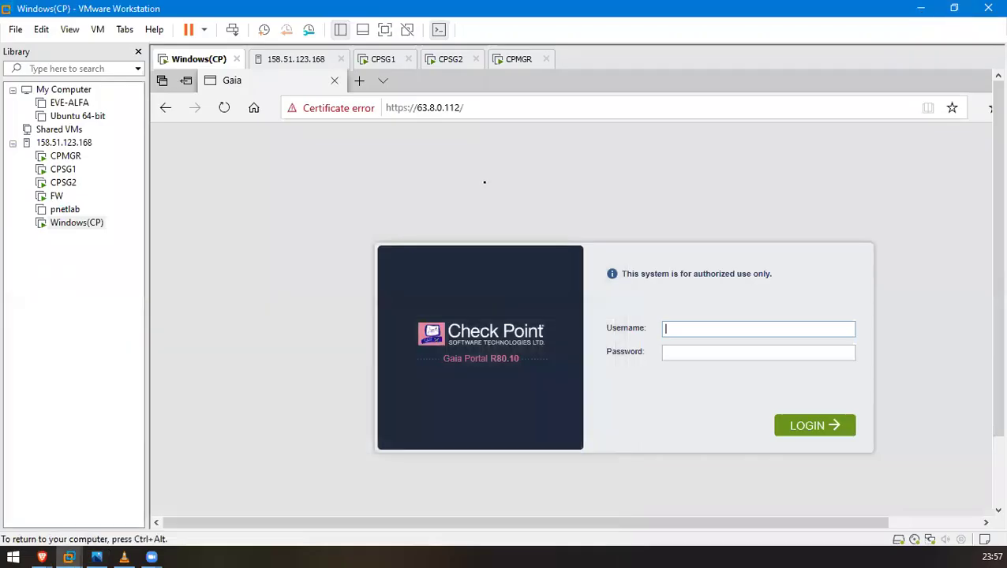